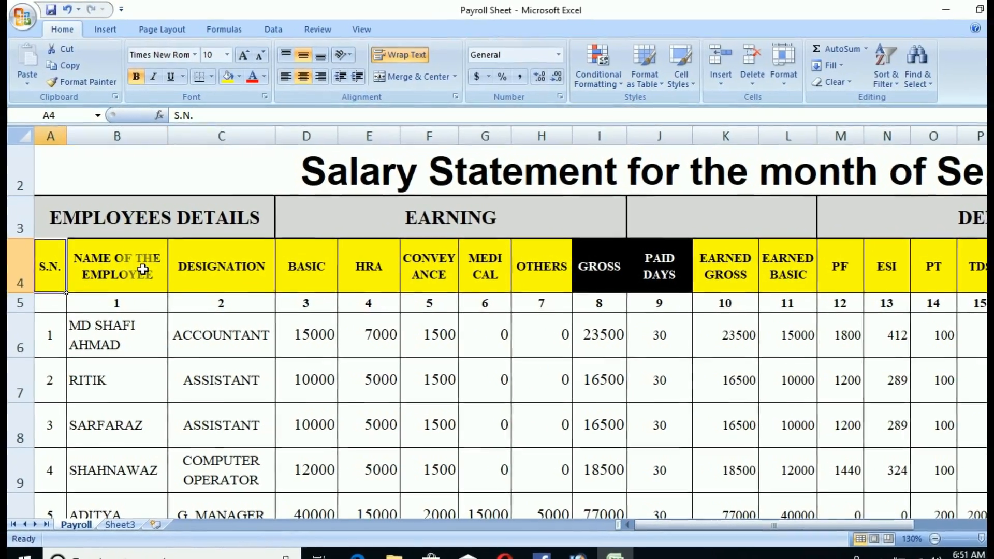
Review the employee details headings for the employee's name and designation in row 4.
click(135, 263)
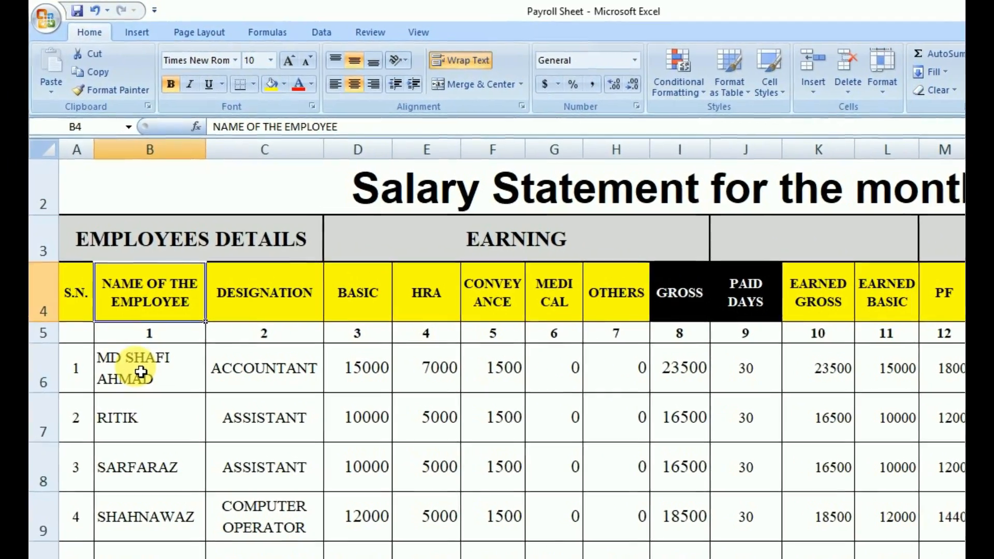
click(279, 321)
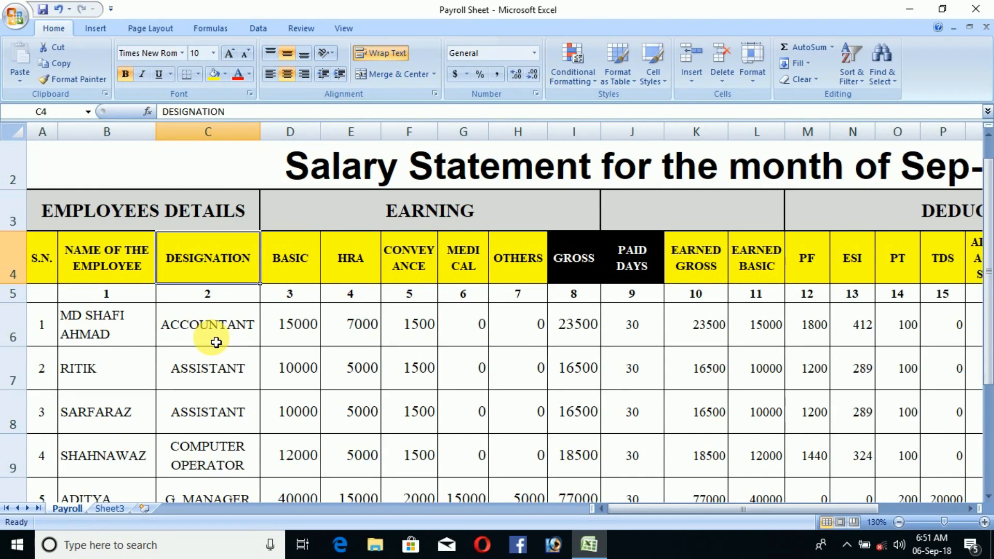
click(136, 264)
click(195, 270)
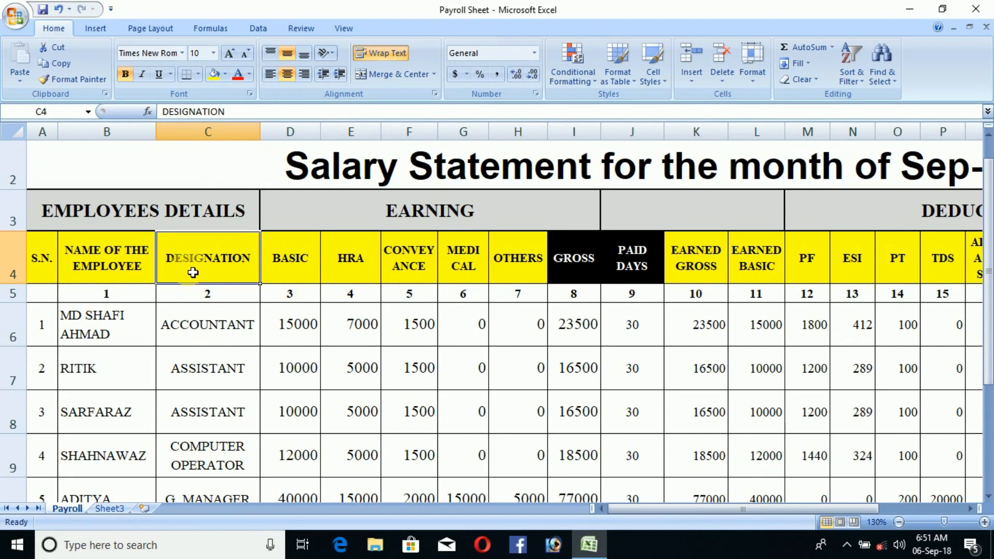
Review the Earning section's headings from Basic, HRA, Conveyance, Medical and Others through to Gross.
click(419, 226)
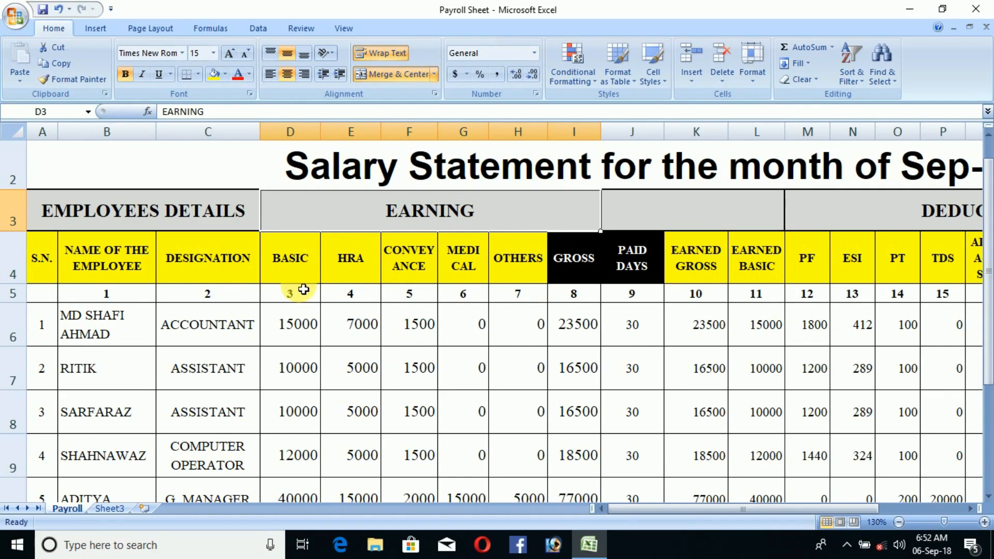
scroll(304, 288, up, 2)
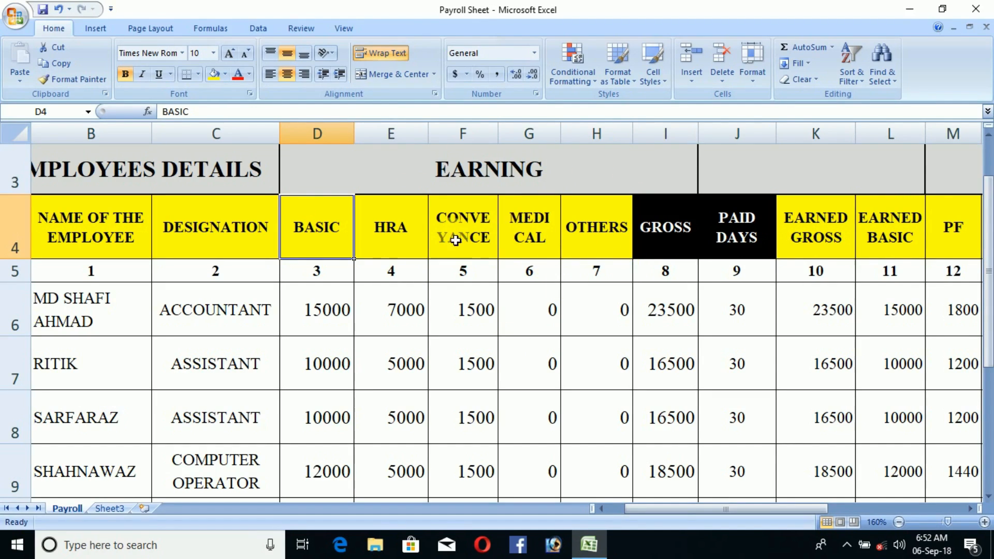
click(383, 242)
click(467, 245)
click(528, 242)
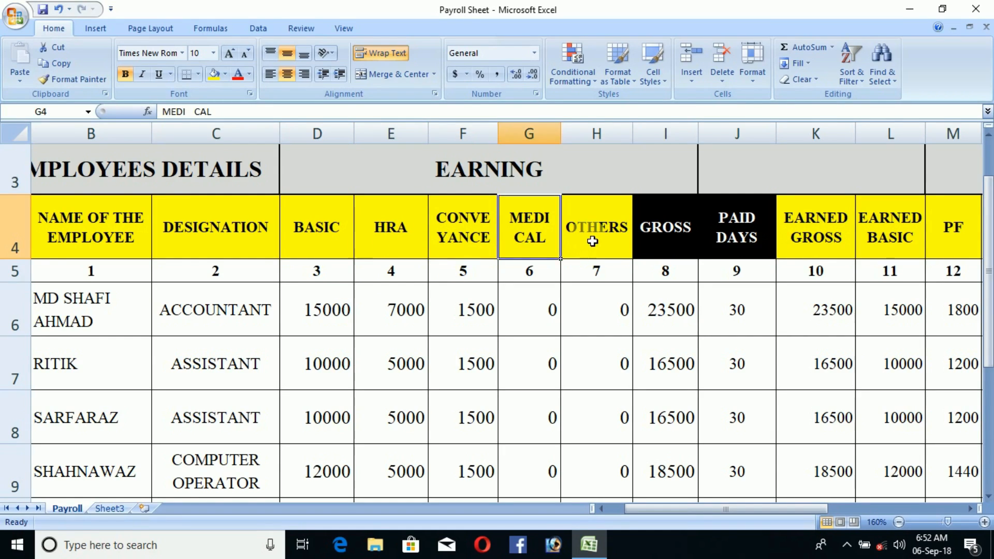
click(592, 241)
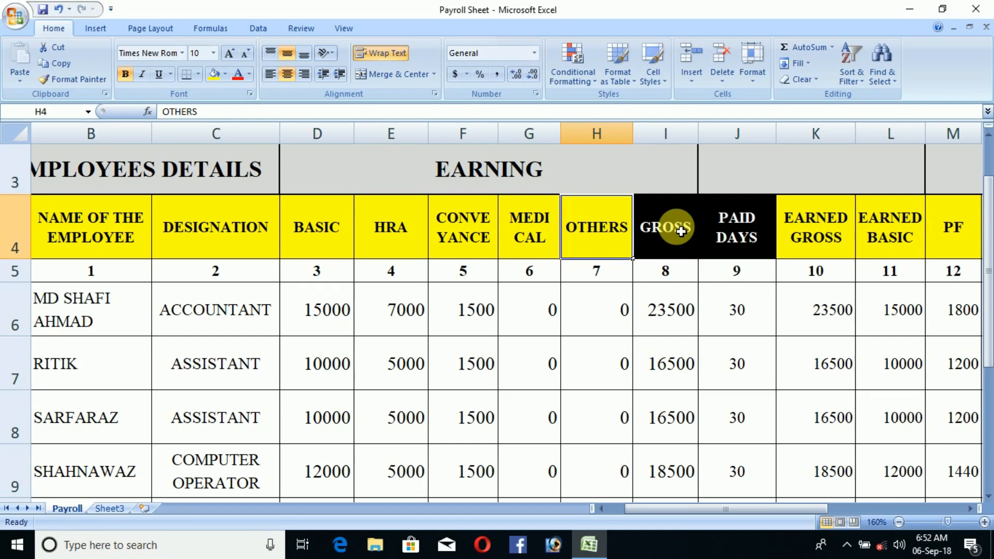
click(666, 243)
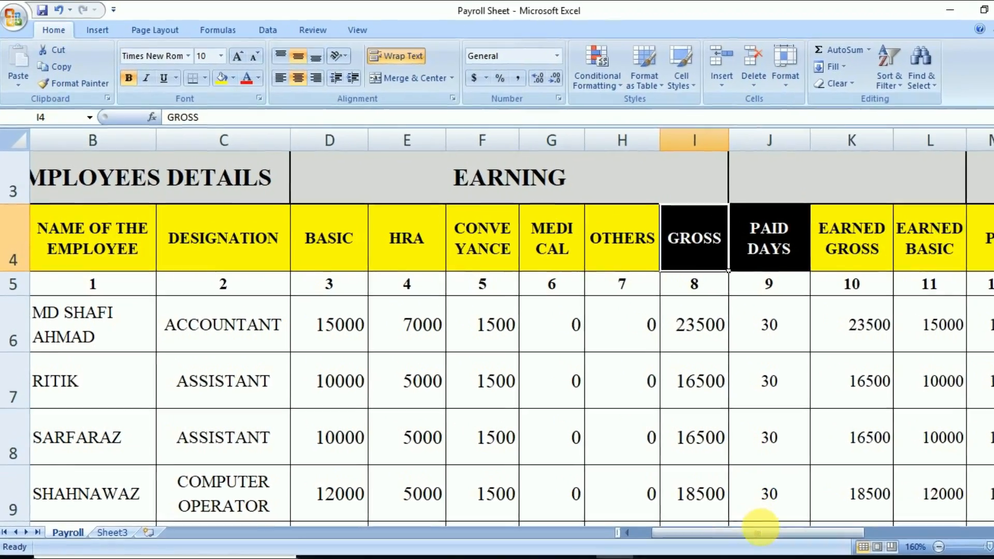
Examine the Paid Days column, from its column number down to the first employee's entry in J6.
click(733, 511)
drag(782, 551, 794, 552)
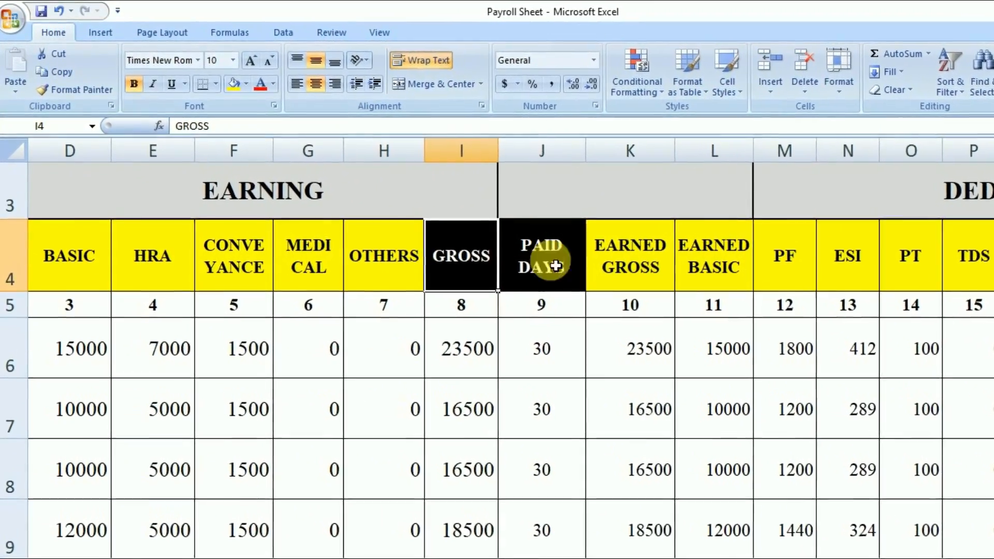
click(536, 302)
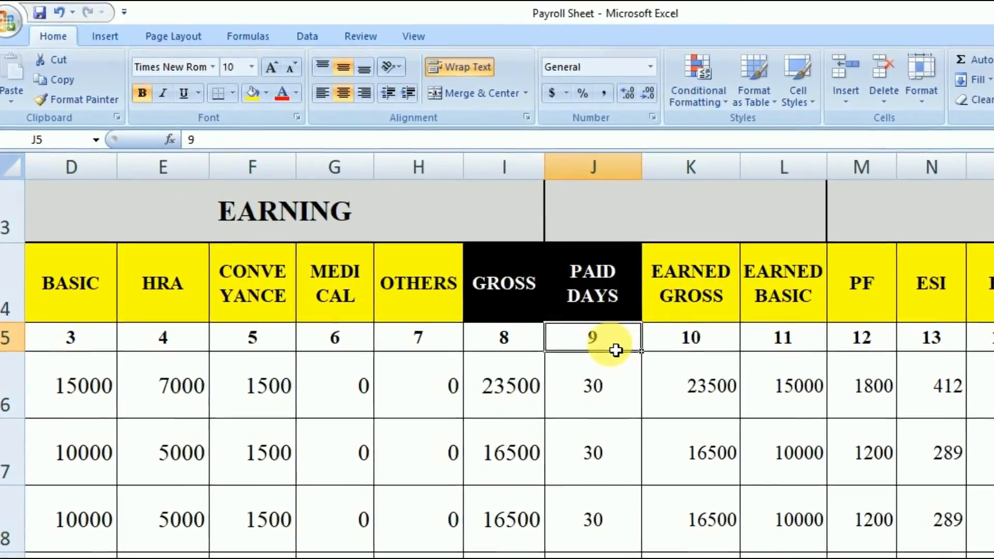
click(653, 409)
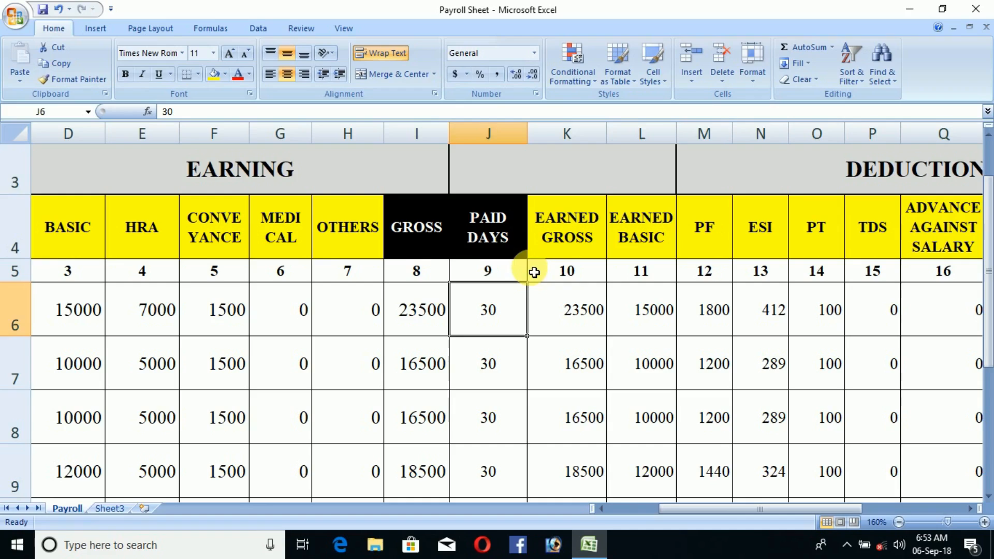
Compare the Earned Gross and Earned Basic headings in K4 and L4.
click(582, 242)
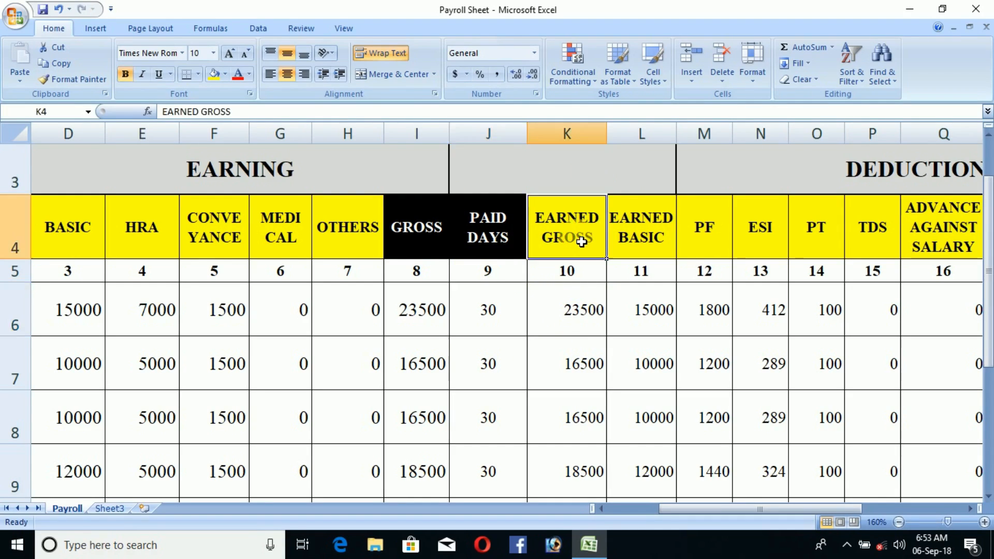
click(633, 241)
click(579, 235)
click(624, 241)
click(583, 239)
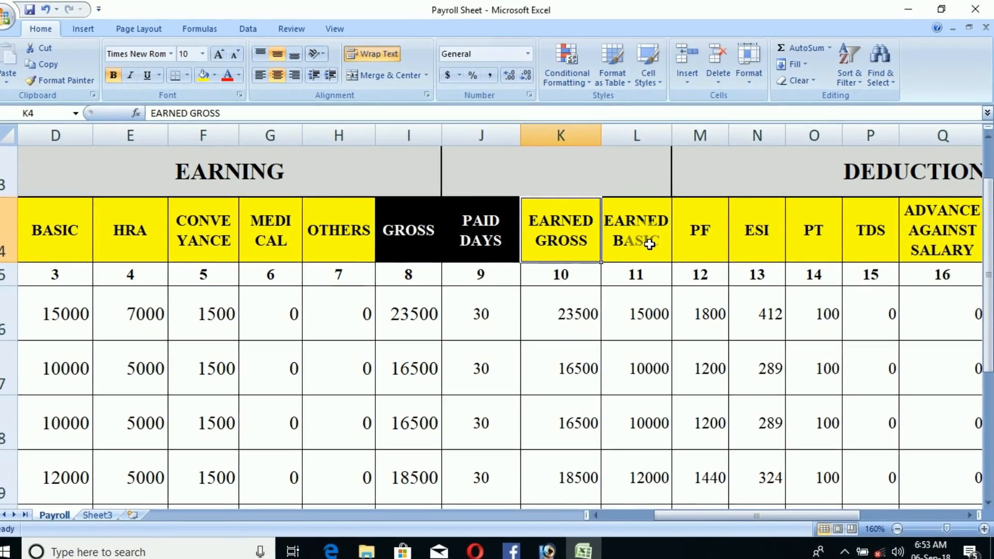
click(654, 241)
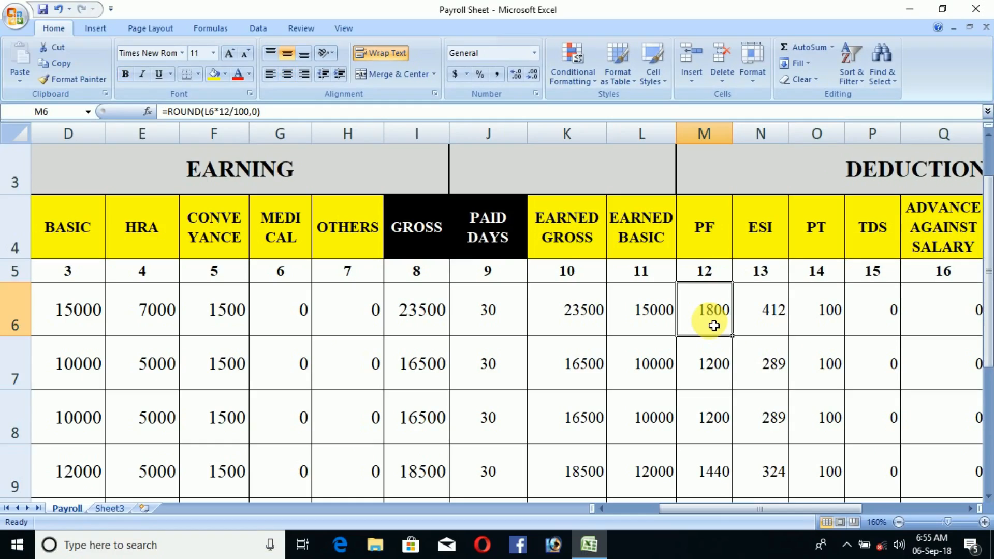
Inspect the first employee's paid days and the PF and ESI formulas against the Earned Gross and Earned Basic columns.
click(508, 330)
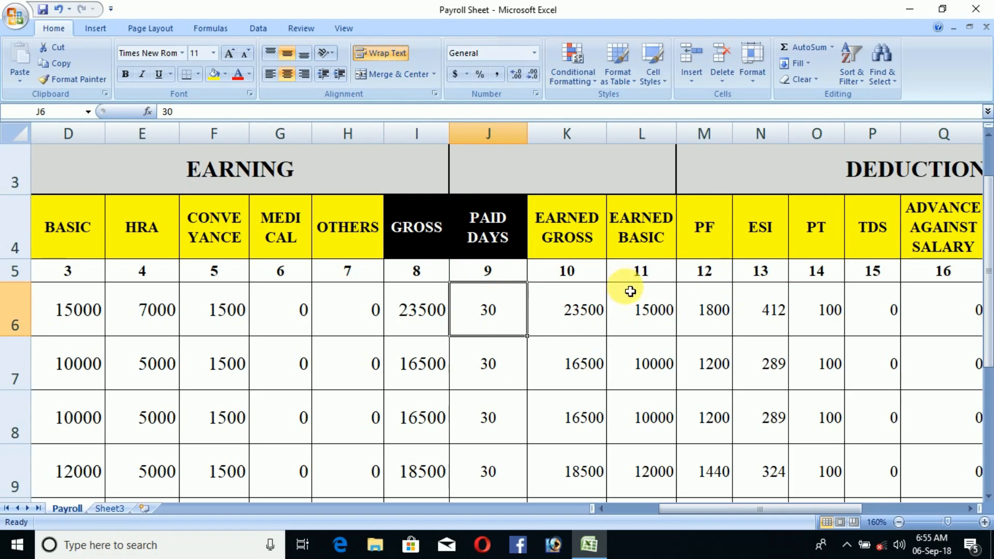
click(720, 310)
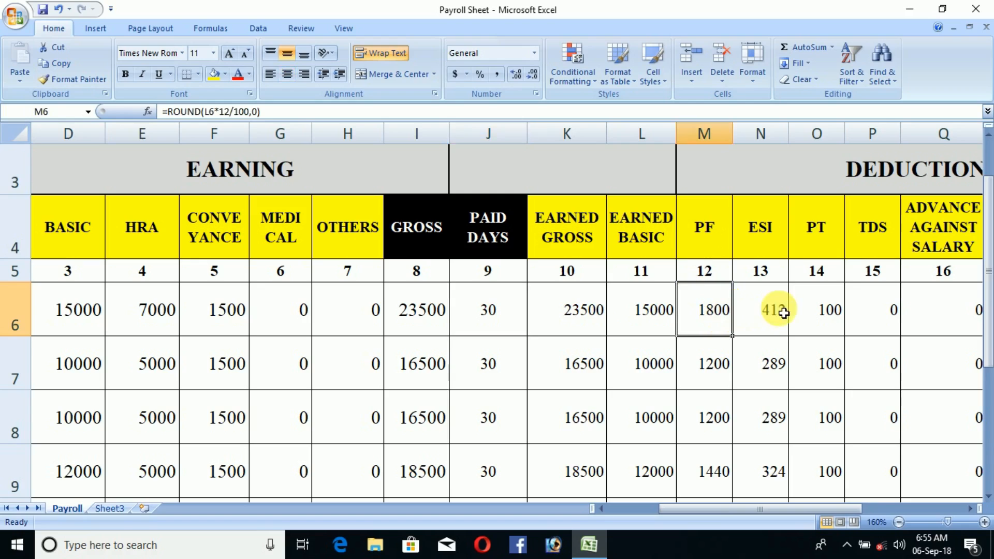
click(776, 313)
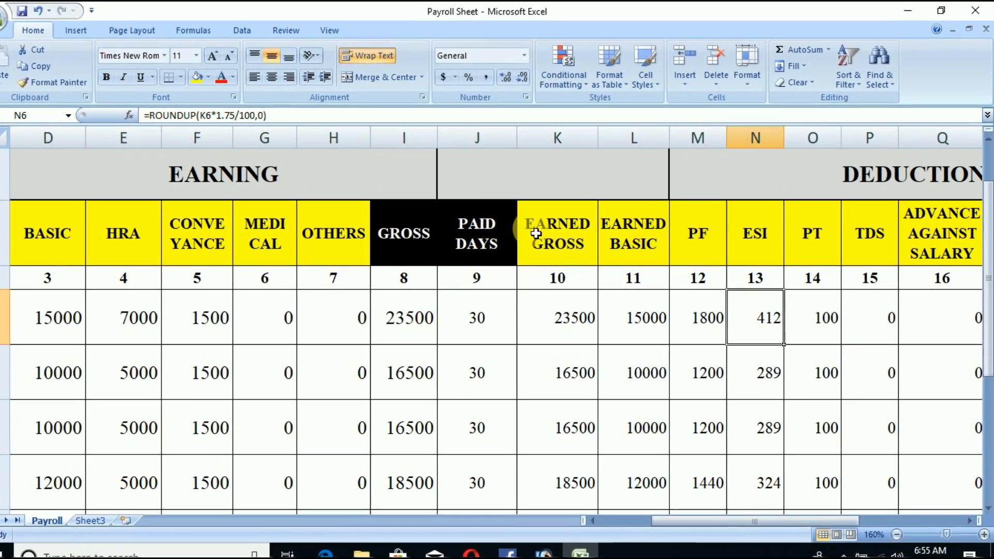
click(612, 243)
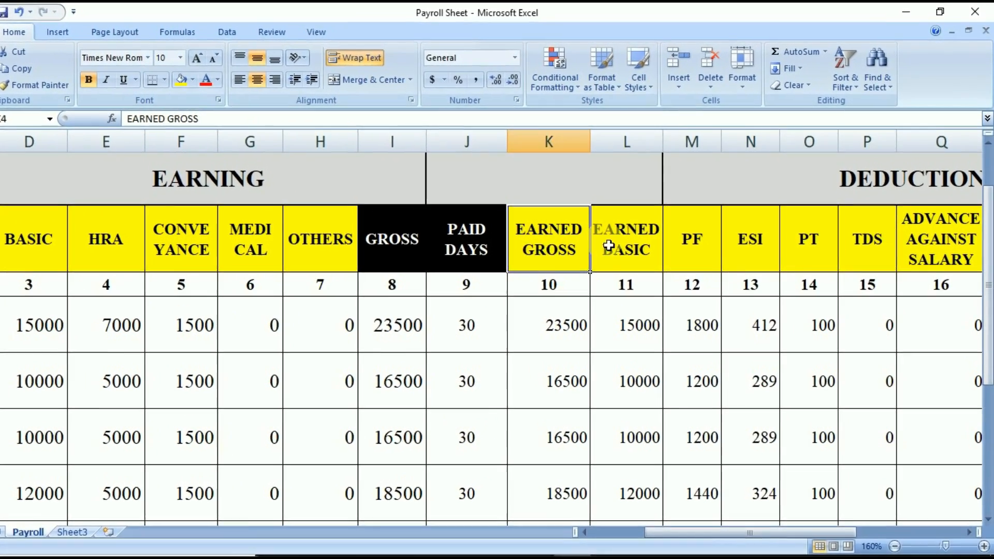
click(544, 254)
click(624, 246)
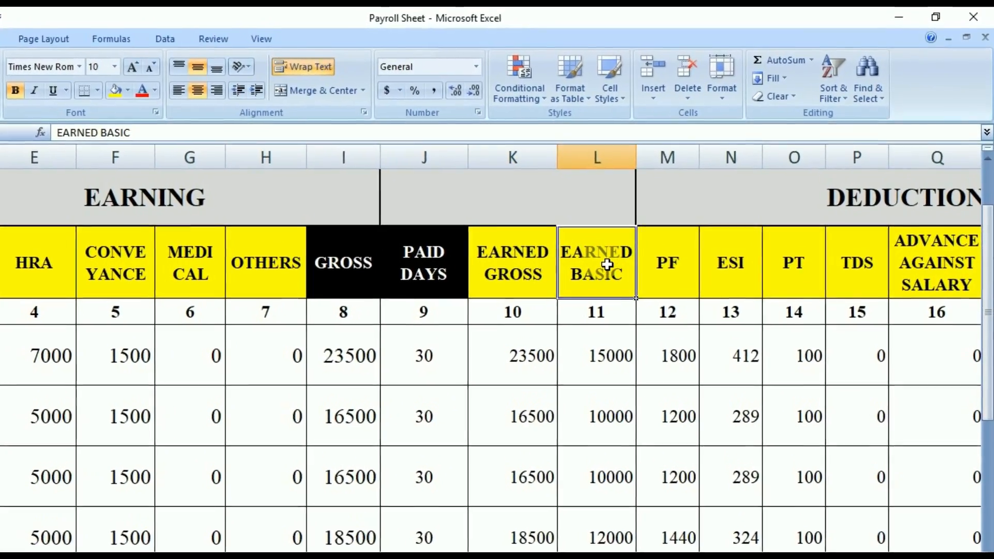
click(519, 285)
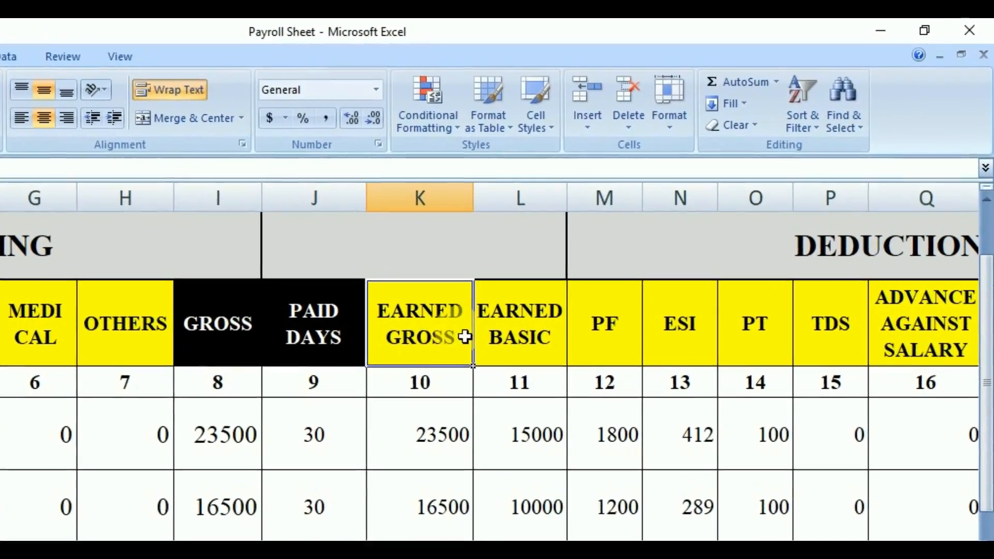
click(507, 344)
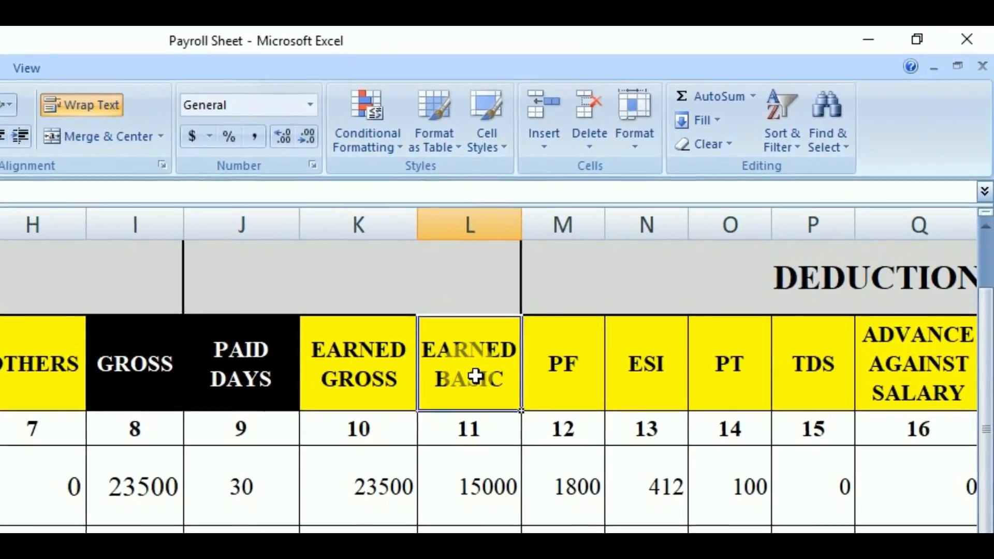
Review the deduction headings PF, ESI, PT, TDS, Advance Against Salary and Others in row 4.
click(552, 385)
click(638, 398)
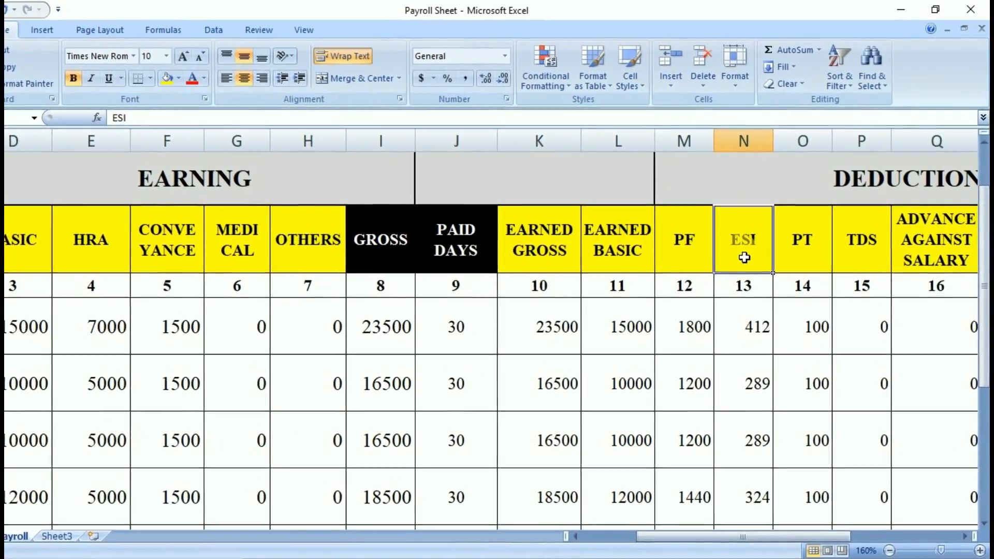
click(805, 264)
click(845, 274)
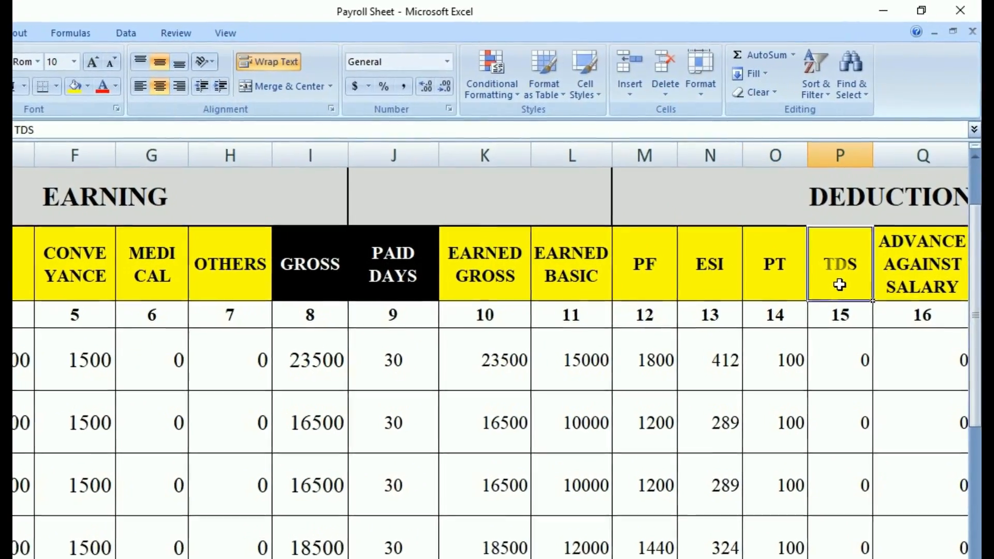
click(880, 300)
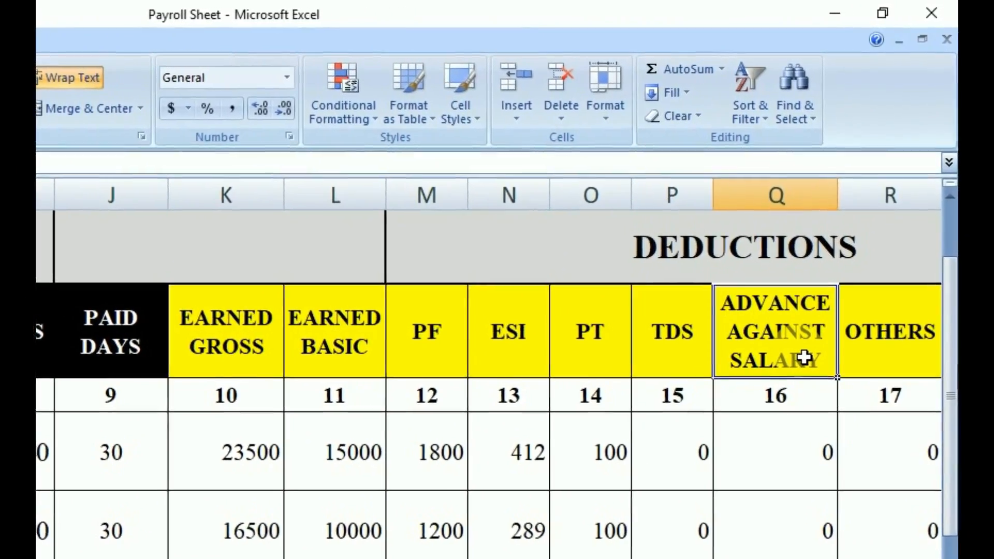
click(901, 350)
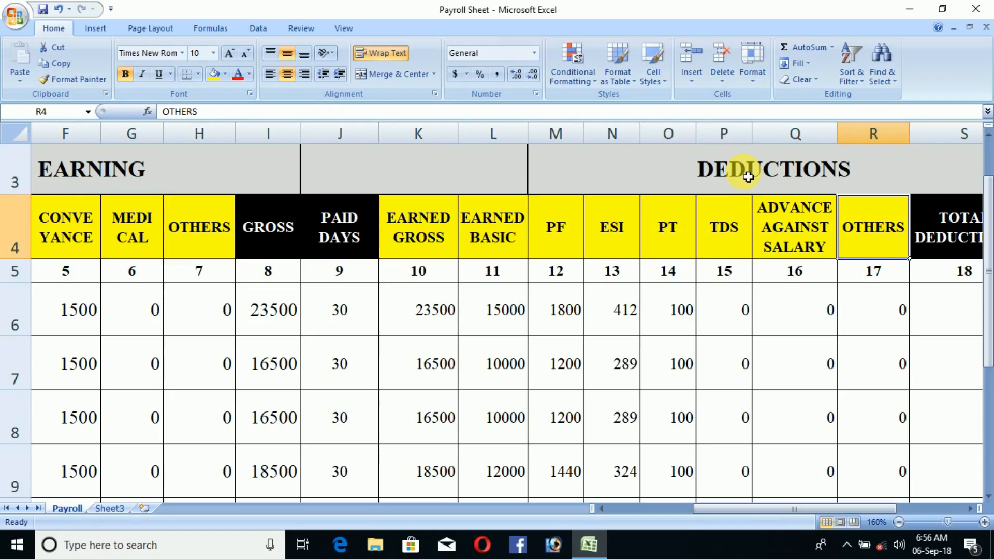
Examine the Total Deductions heading together with its component columns, numbered 12 to 17 in row 5.
key(Right)
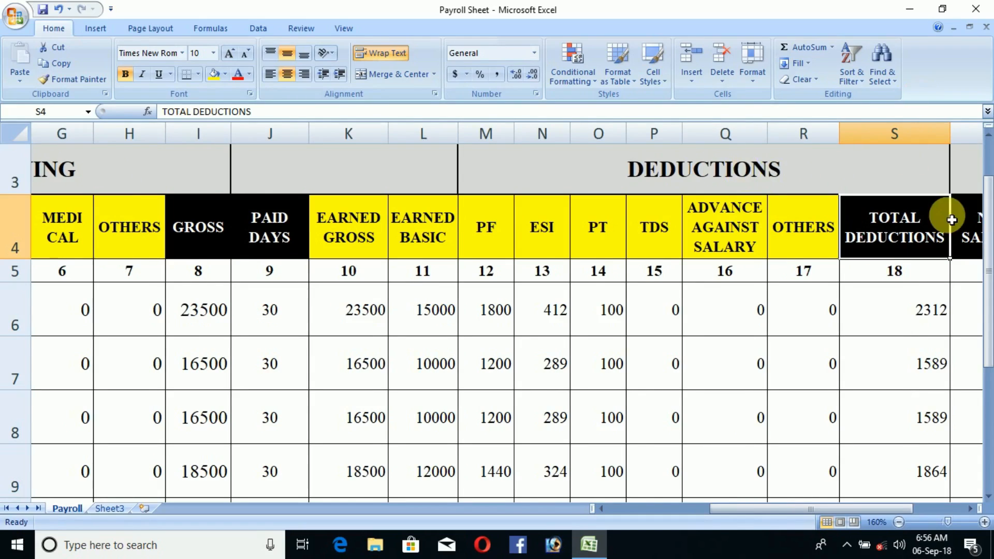
scroll(941, 247, up, 2)
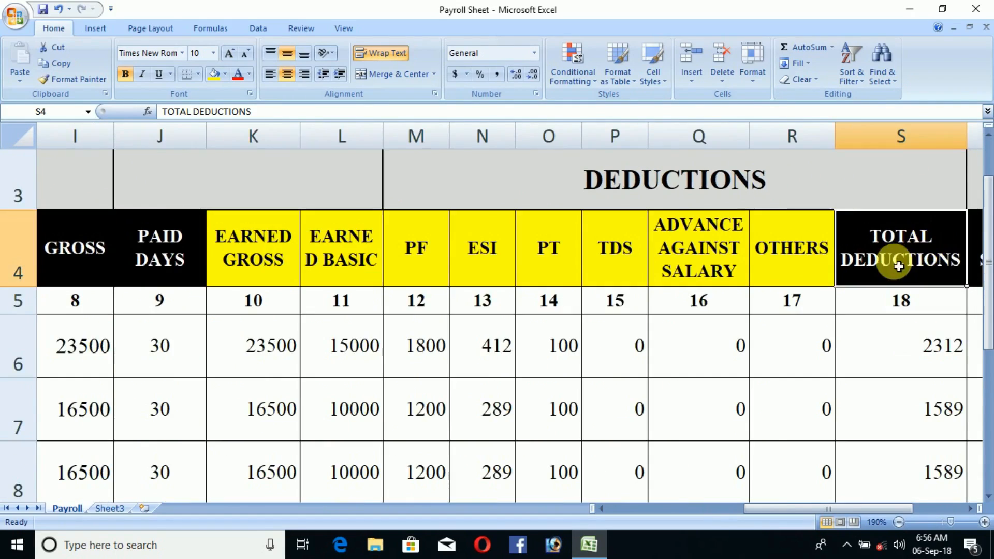
click(430, 305)
drag(502, 311, 792, 308)
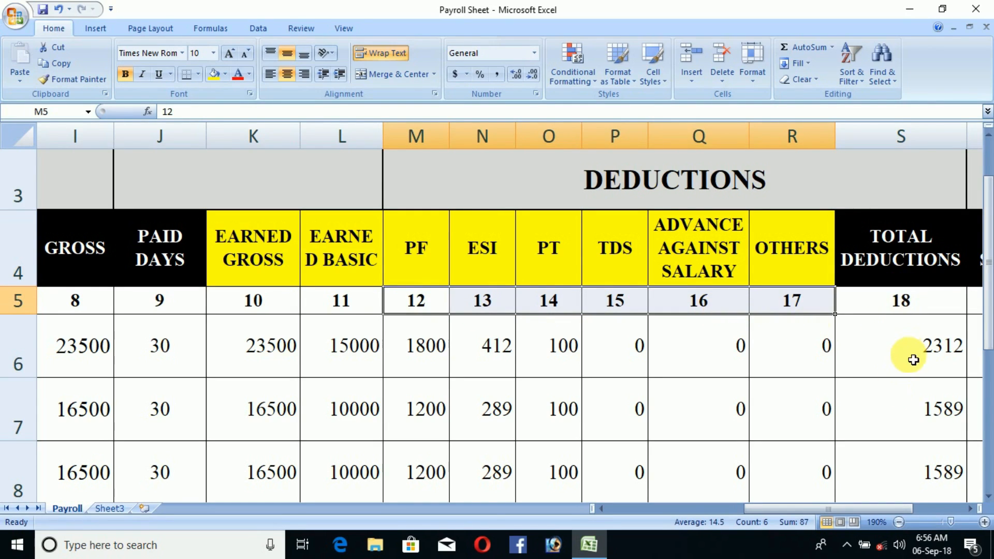
click(908, 257)
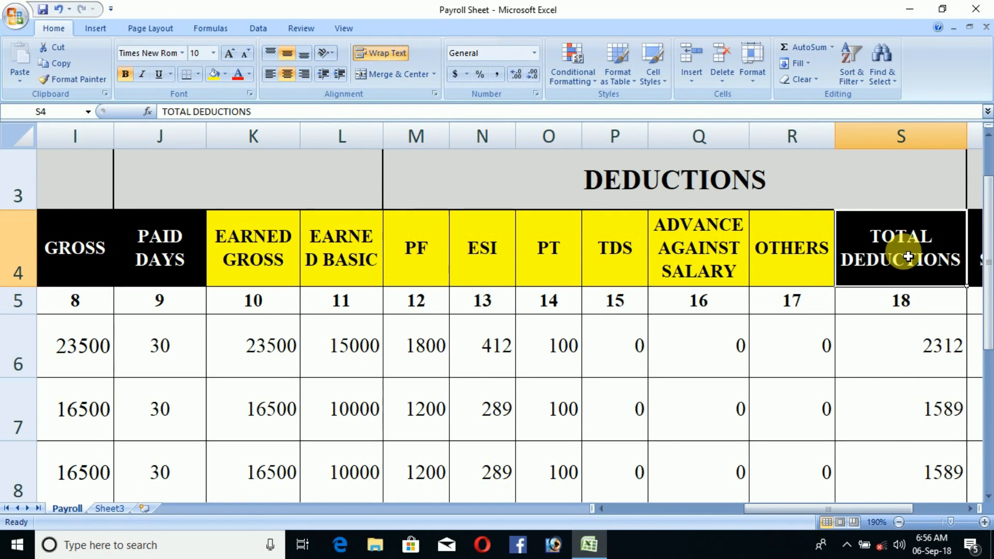
Examine the Net Salary heading and the first employee's net salary in T6, moving on to the Remarks column.
key(Right)
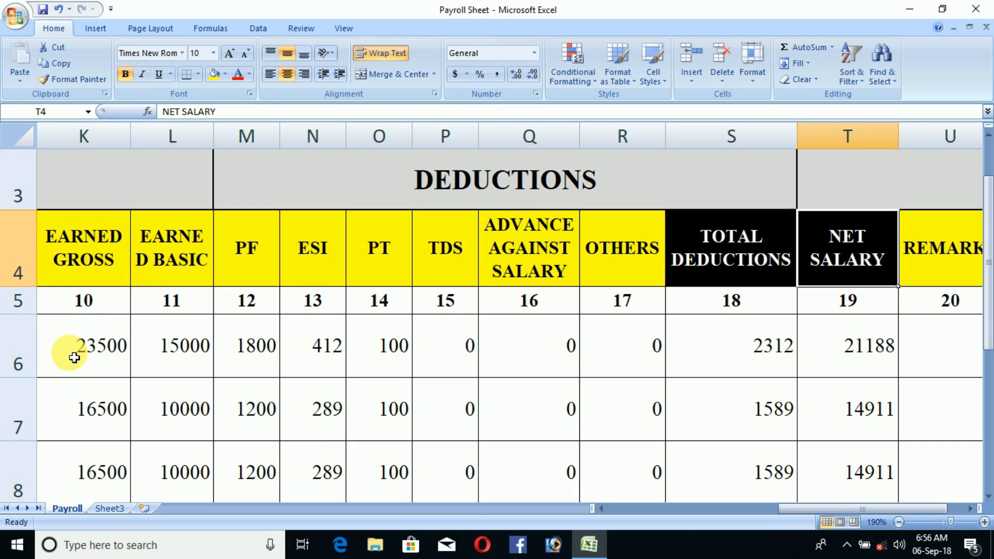
click(854, 349)
key(Right)
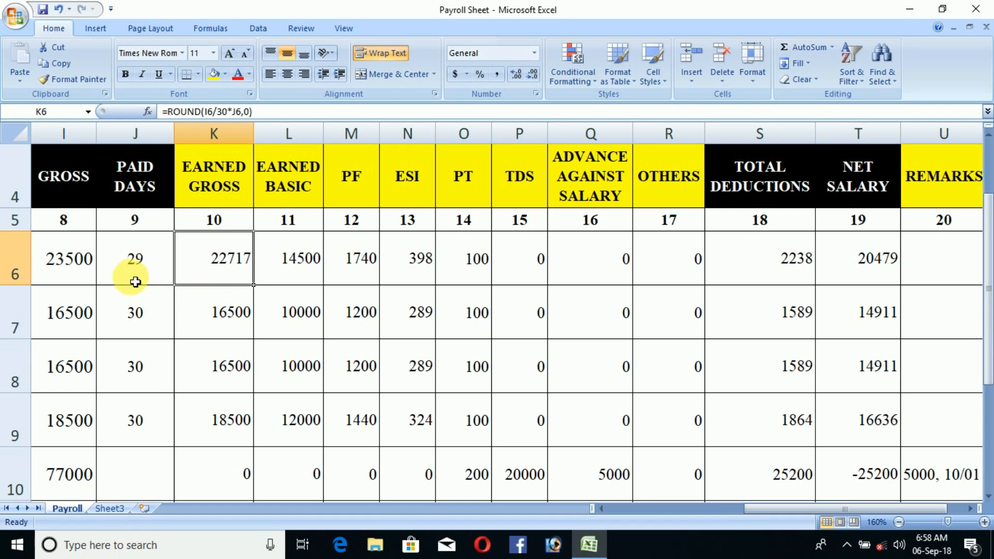
Examine the first employee's name, designation and basic pay in row 6.
click(80, 266)
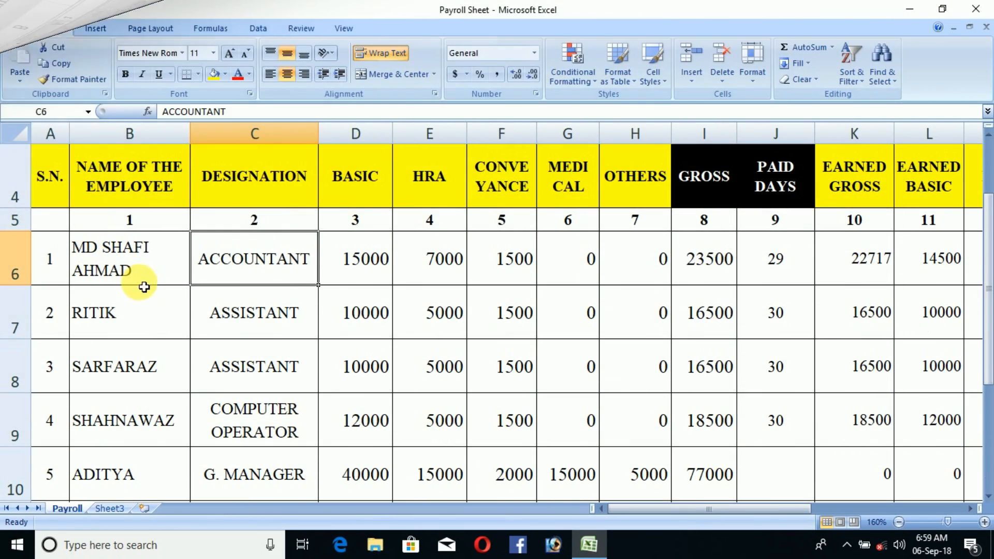
click(132, 272)
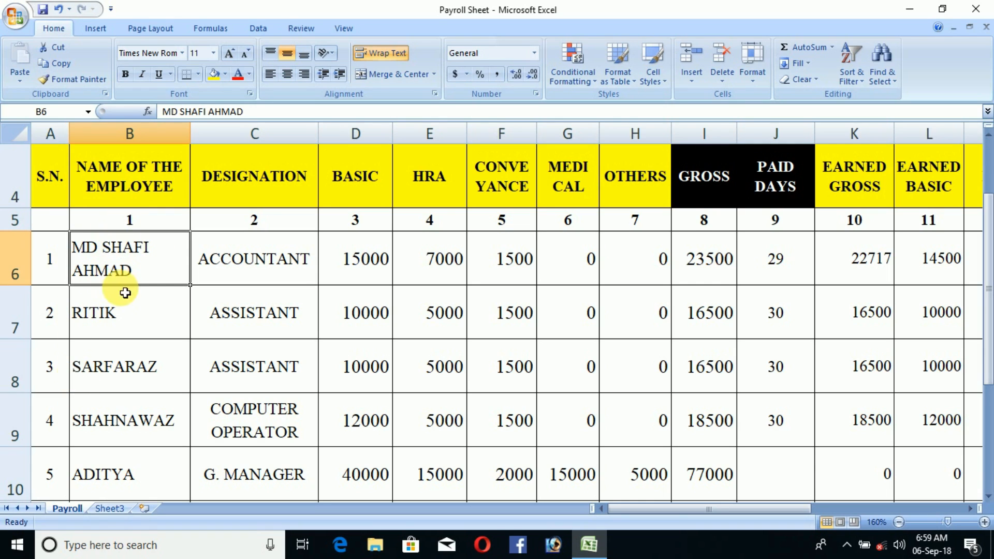
click(240, 263)
key(Right)
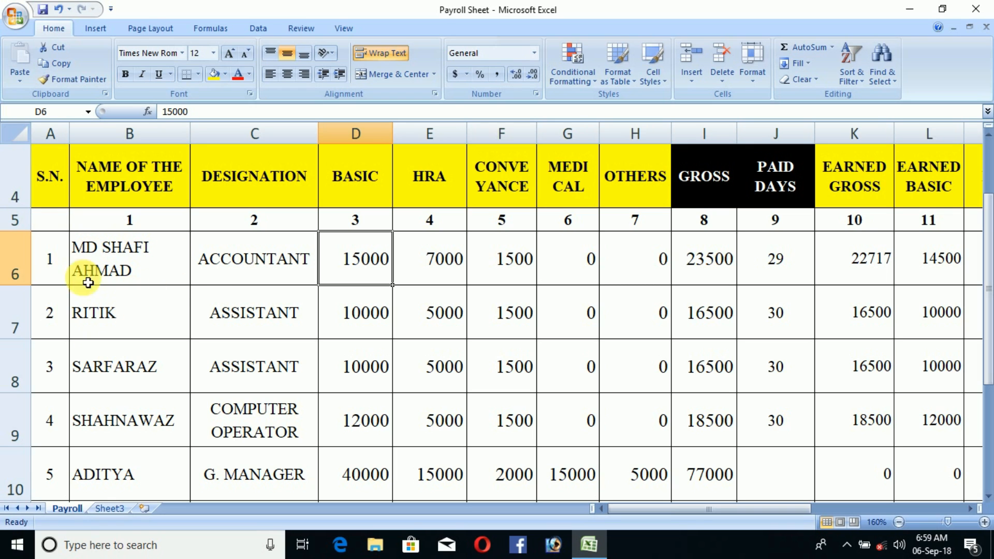
scroll(356, 300, up, 1)
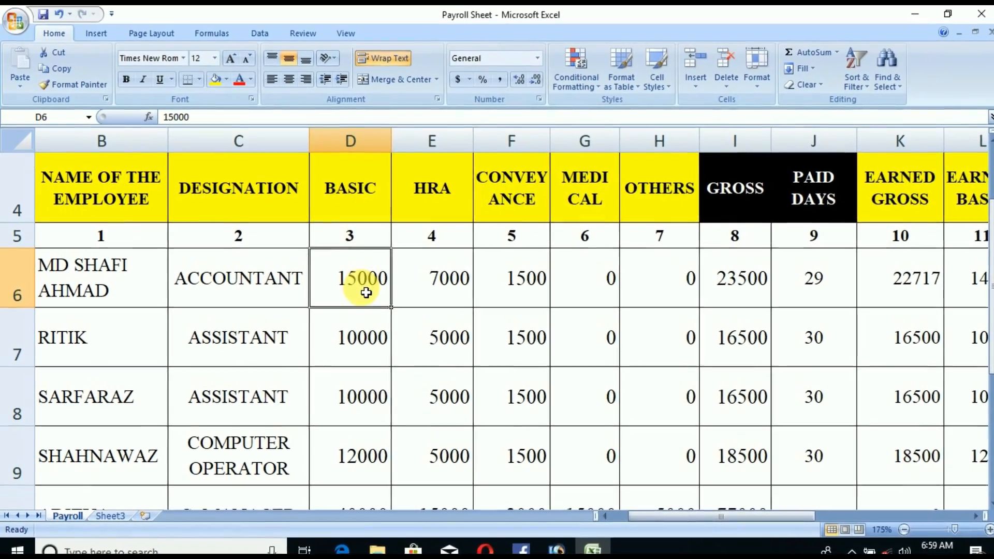
Examine the first employee's HRA, conveyance, medical and other allowances in row 6.
click(465, 293)
click(520, 287)
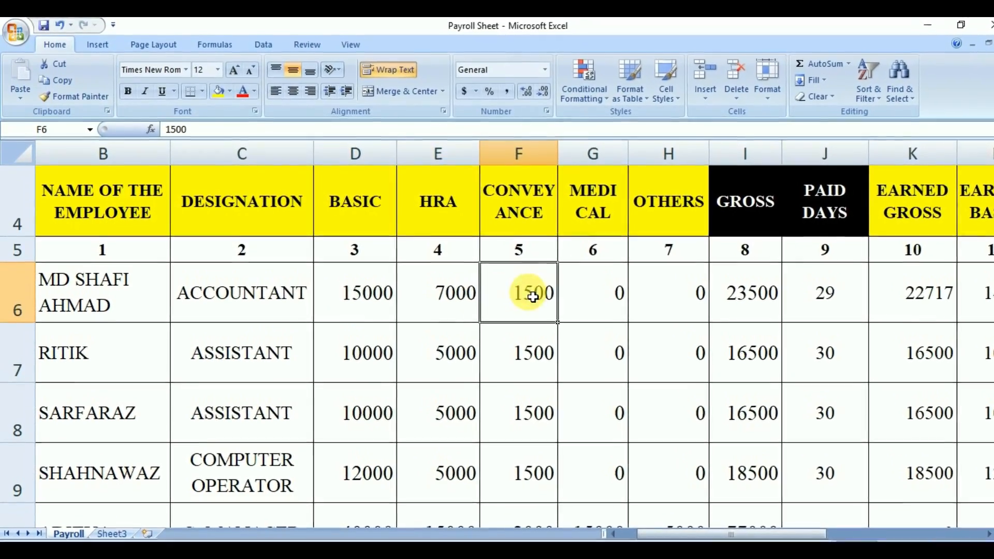
click(602, 289)
click(683, 306)
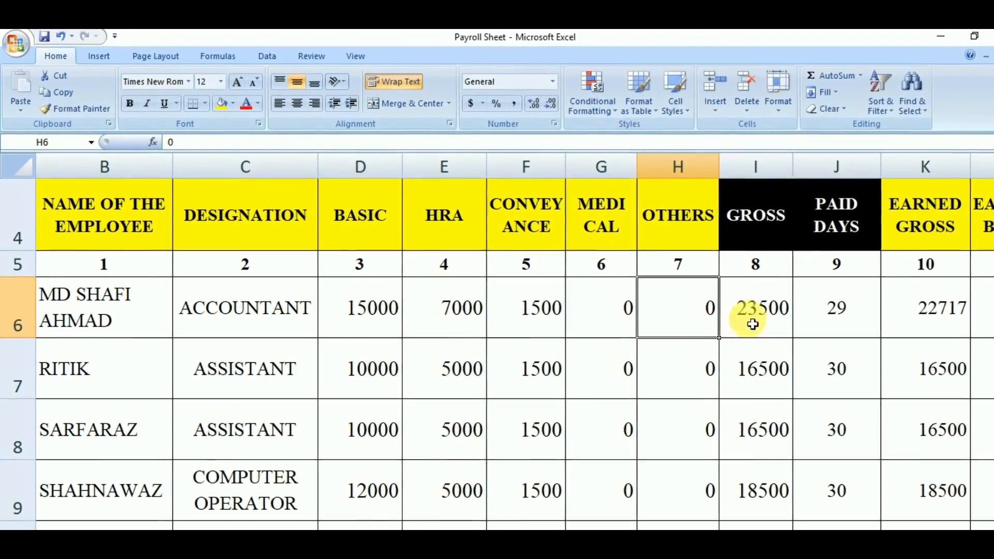
Re-enter the first employee's gross in I6 as =SUM(D6:H6), adding basic pay and all allowances.
click(748, 301)
double_click(759, 331)
key(Escape)
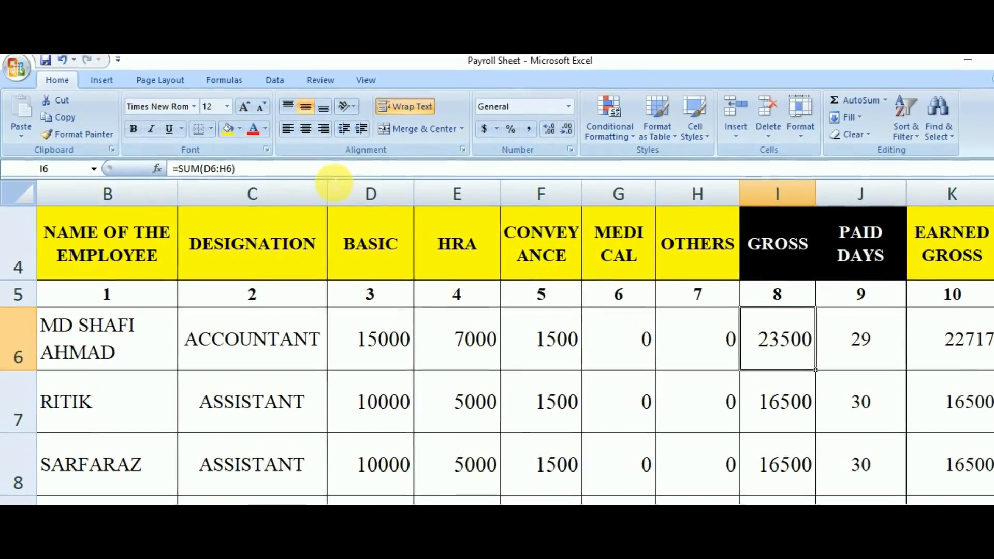
text(=sum)
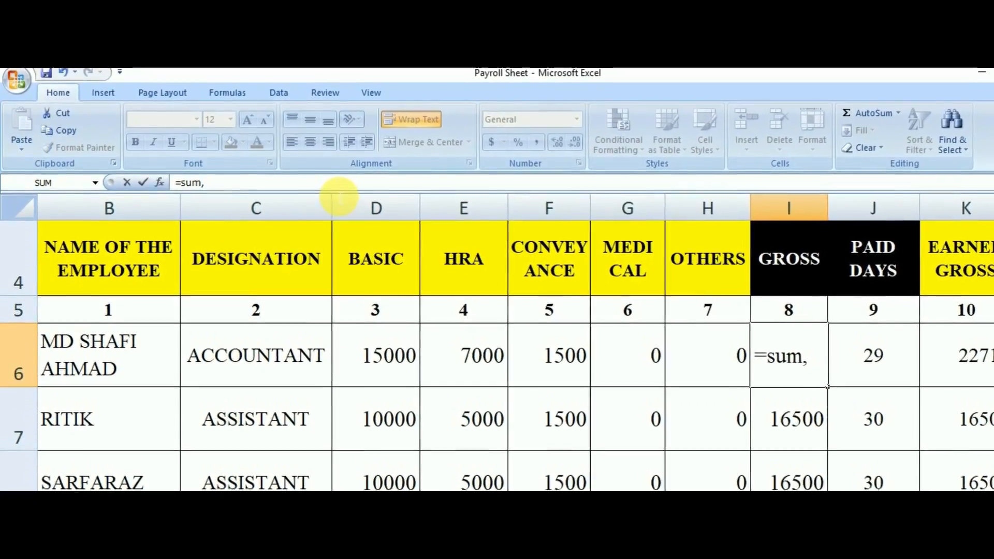
key(Tab)
drag(383, 367, 698, 390)
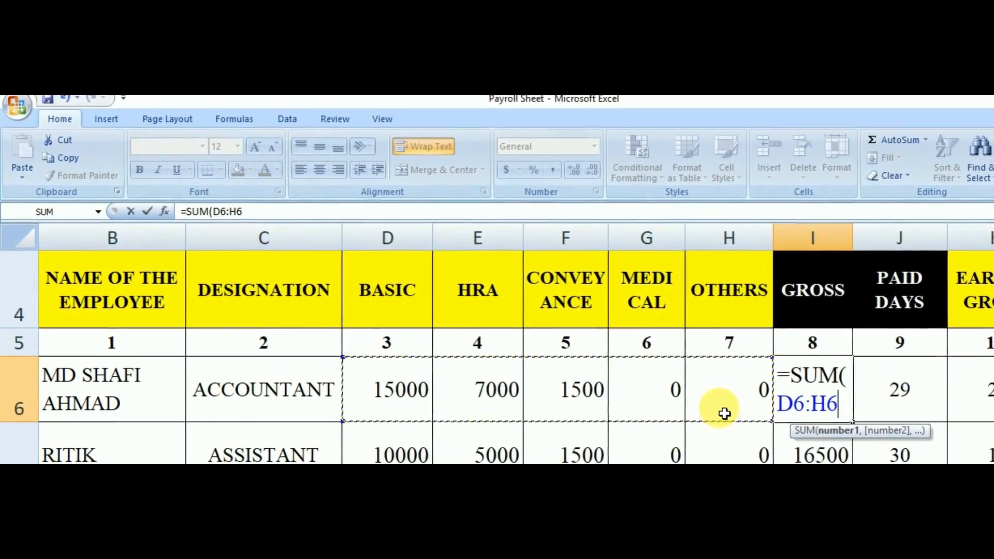
key(Return)
key(Up)
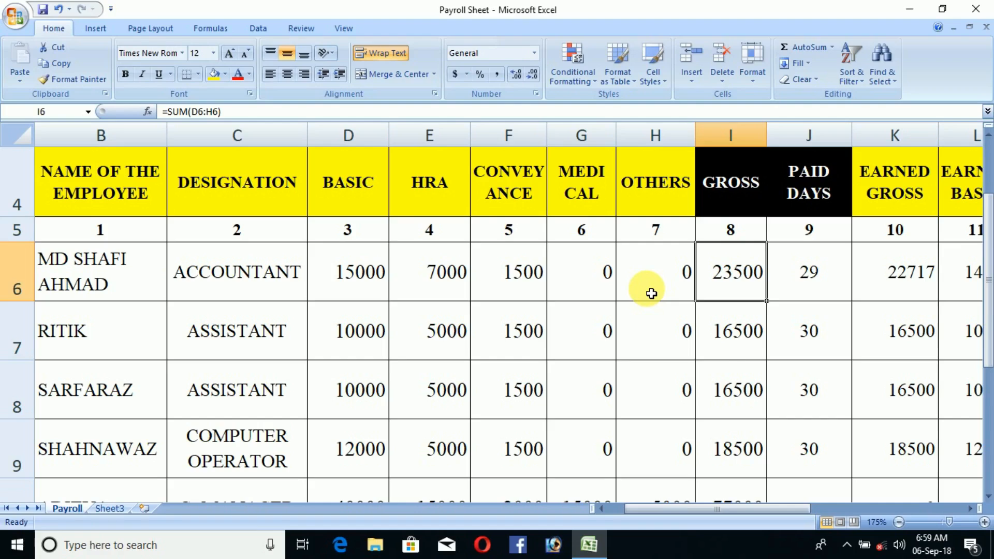
Clear the employees' Paid Days entries from J6 downward.
drag(774, 308, 792, 463)
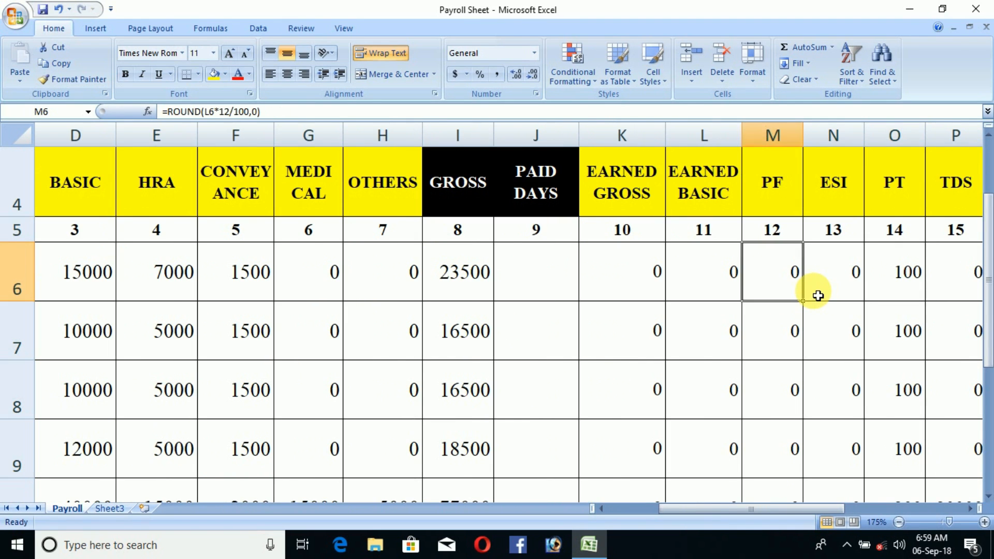
key(Left)
key(Left)
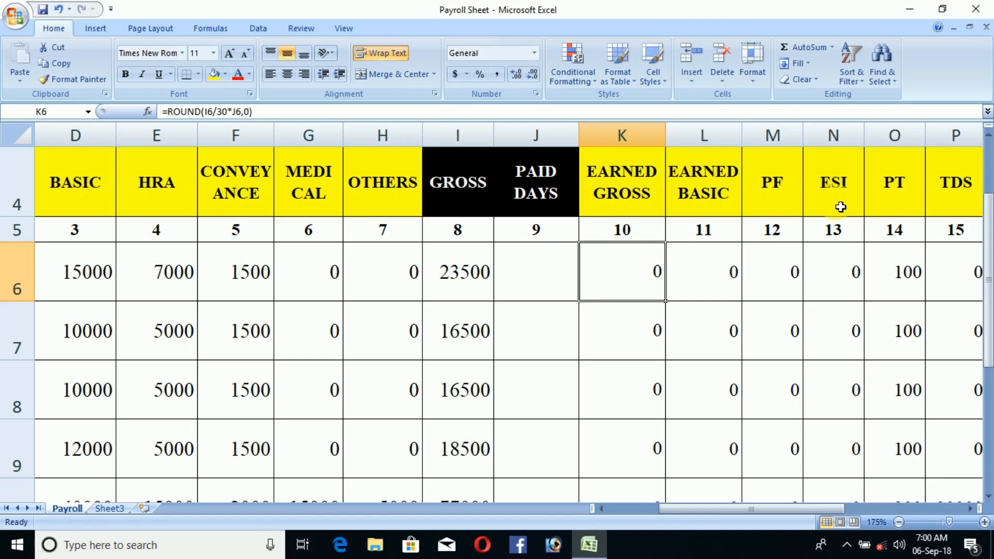
Enter 30 paid days for the first two employees in J6 and J7.
key(Left)
text(30)
key(Return)
text(30)
key(Return)
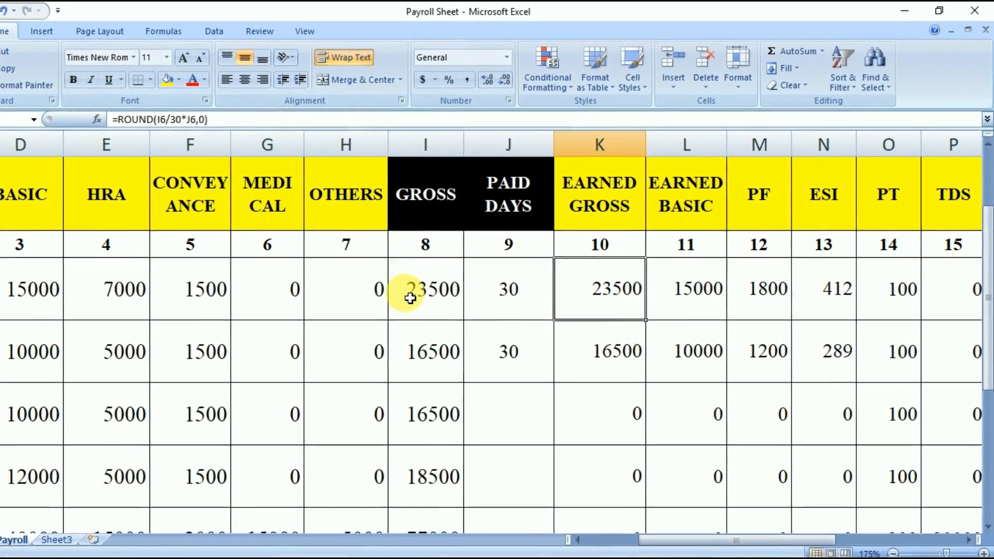
Re-enter the first employee's Earned Gross formula in K6 as =ROUND(I6/30*J6,0).
text(=rou)
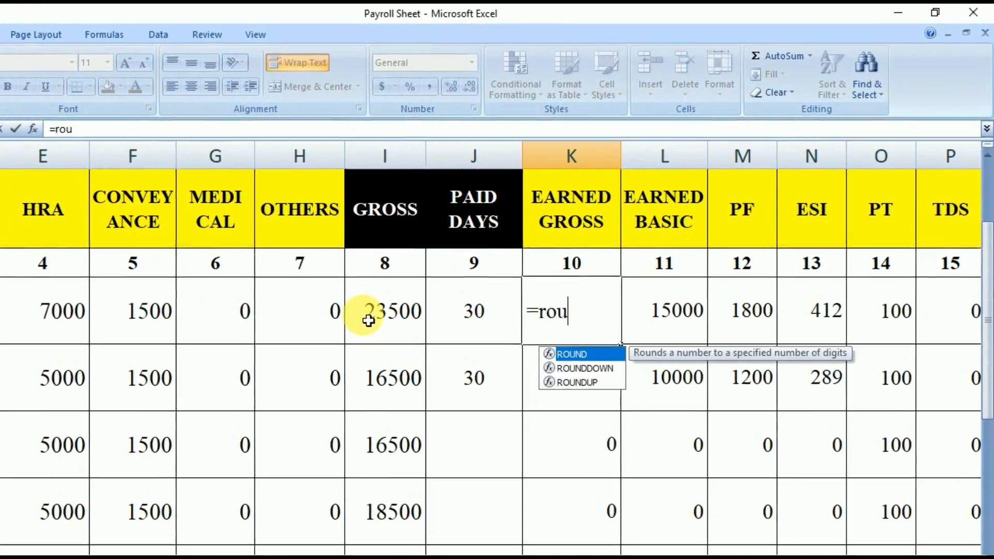
text(nd)
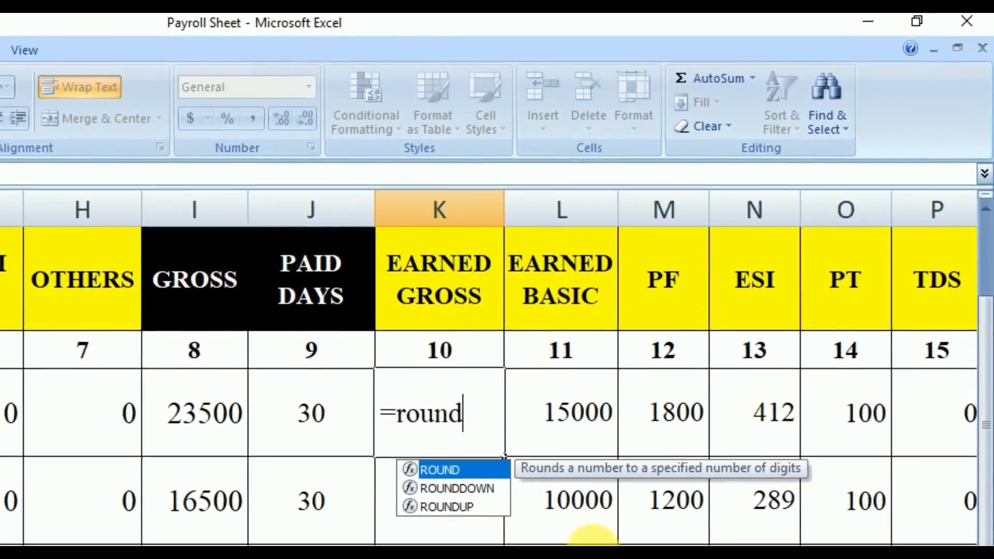
key(Tab)
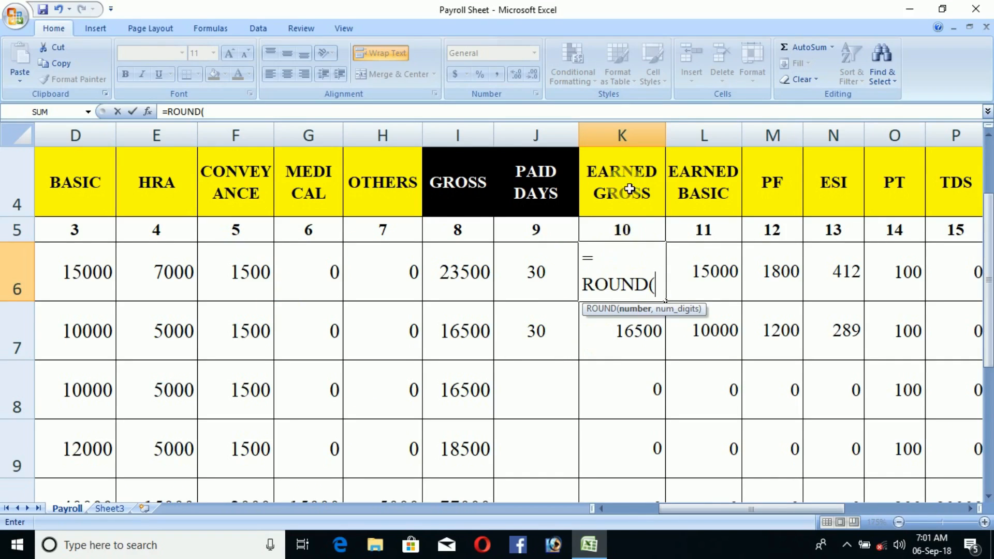
click(459, 283)
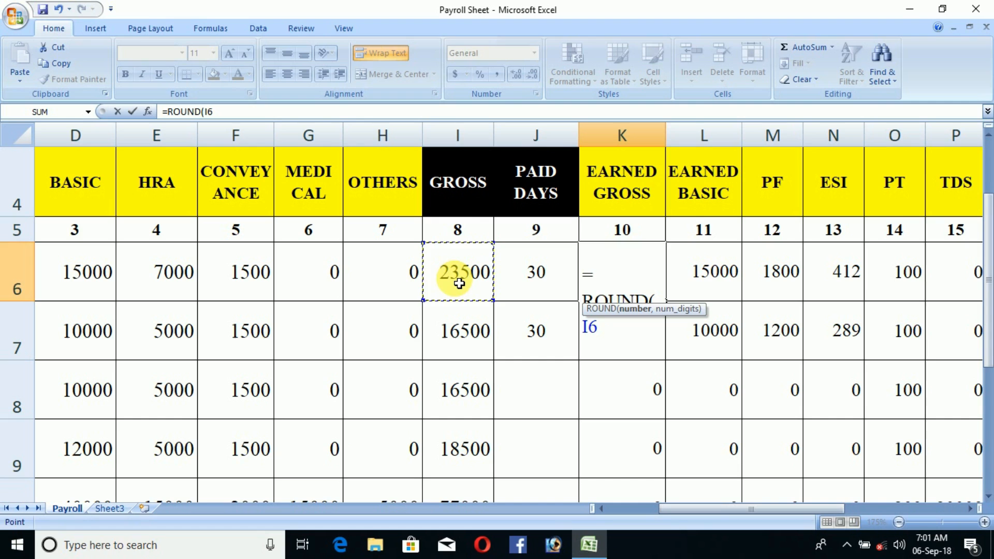
text(/30*)
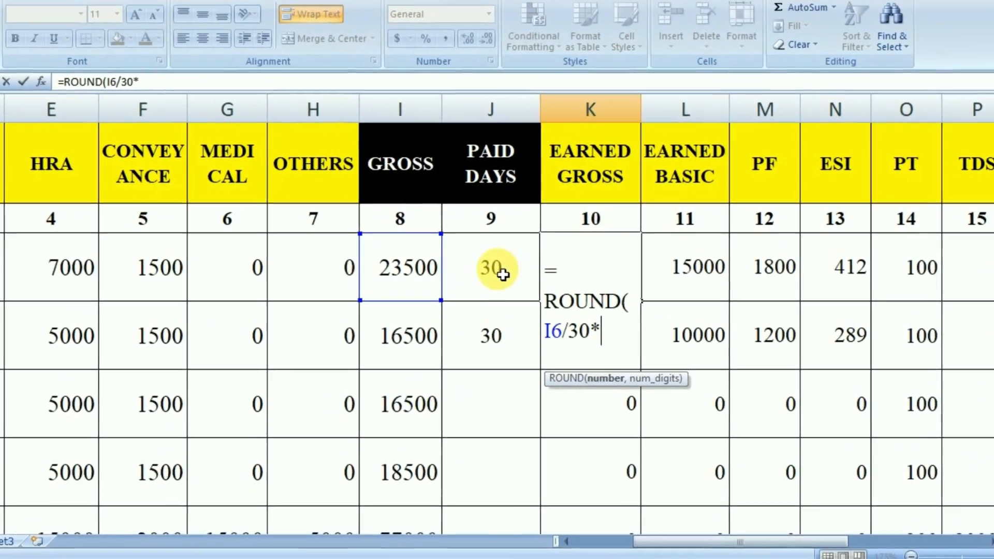
click(445, 285)
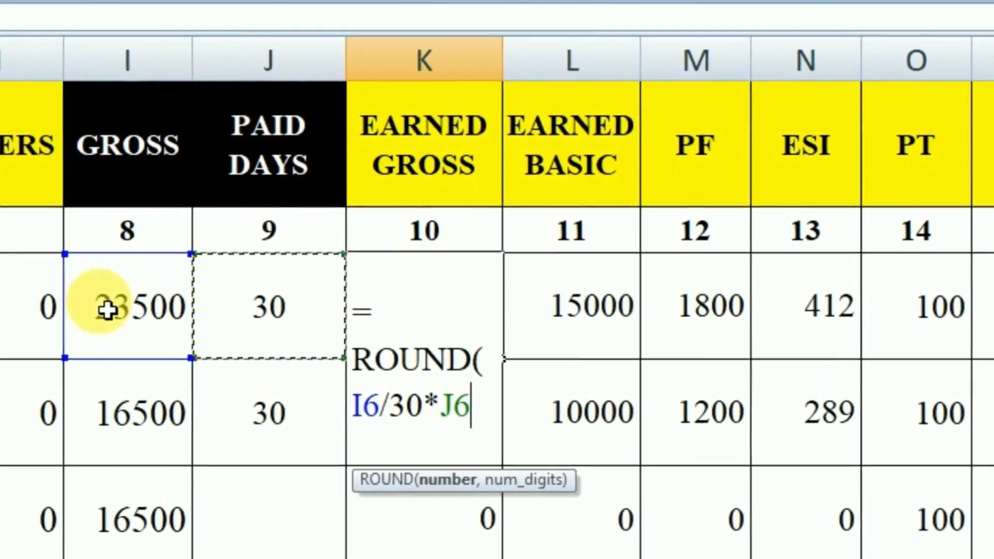
text(,0)
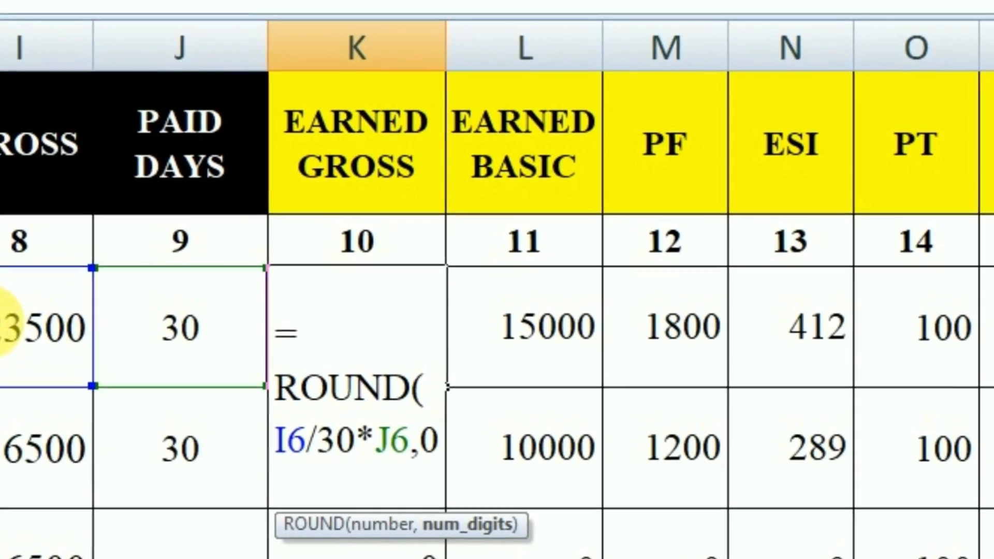
text())
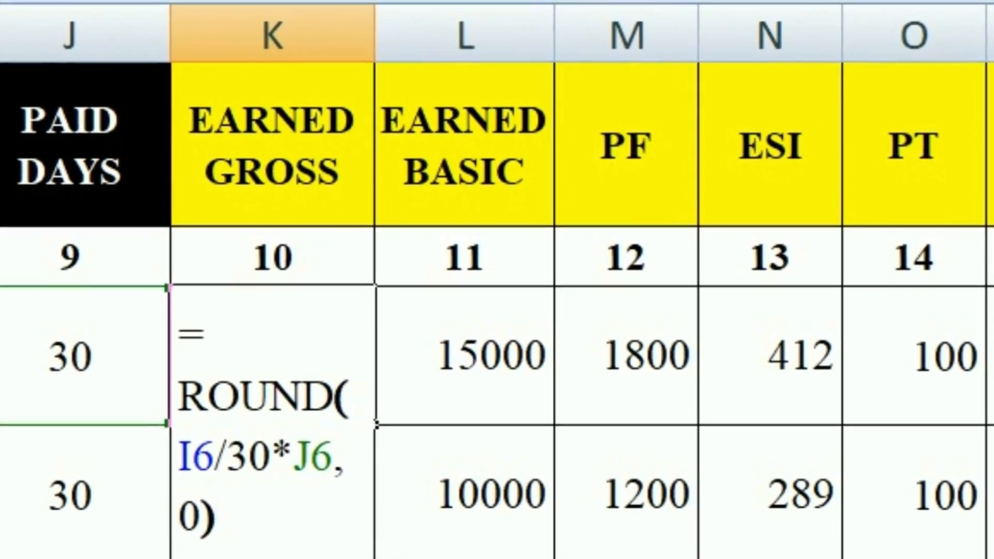
key(Return)
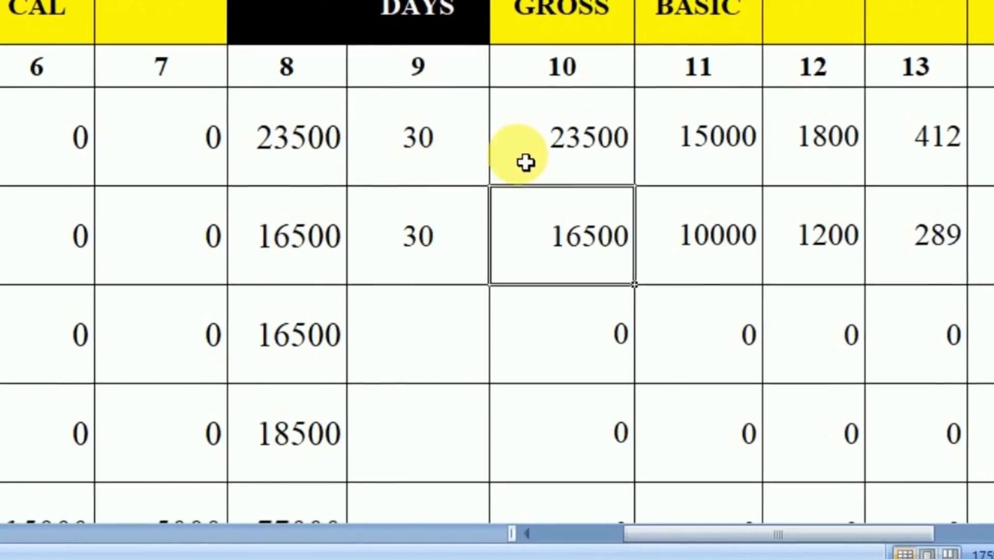
Set the first employee's paid days in J6 to 15 and check the earned gross in K6.
click(256, 383)
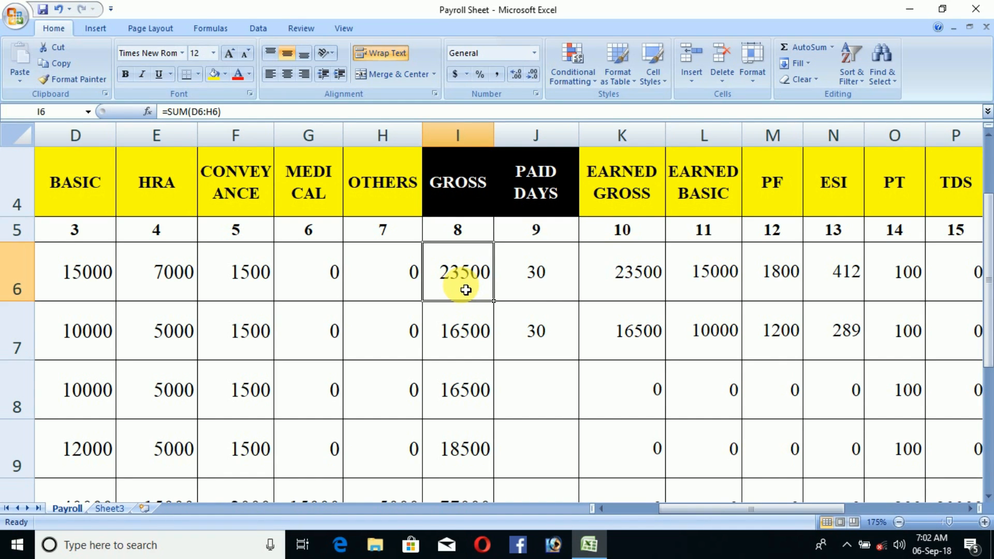
click(517, 280)
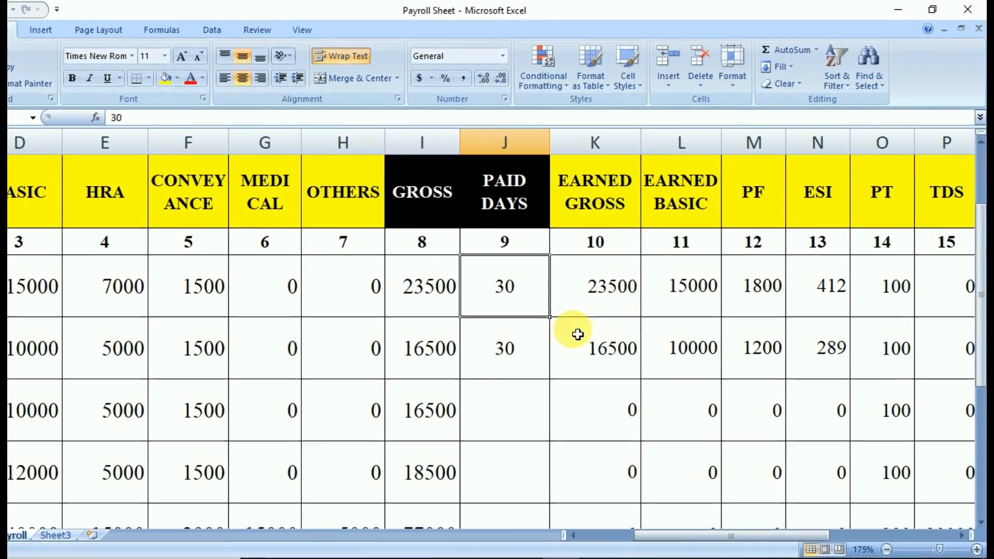
text(1)
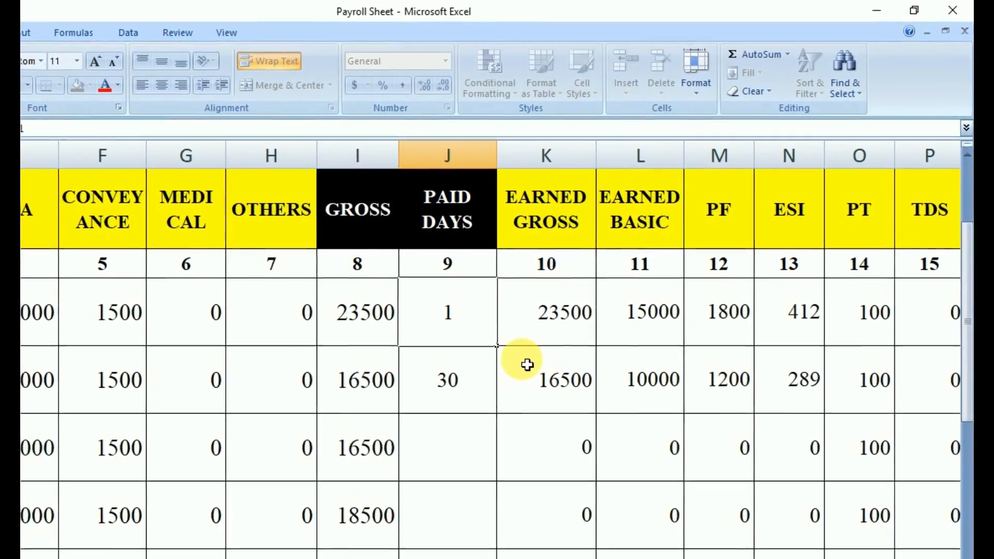
text(5)
key(Tab)
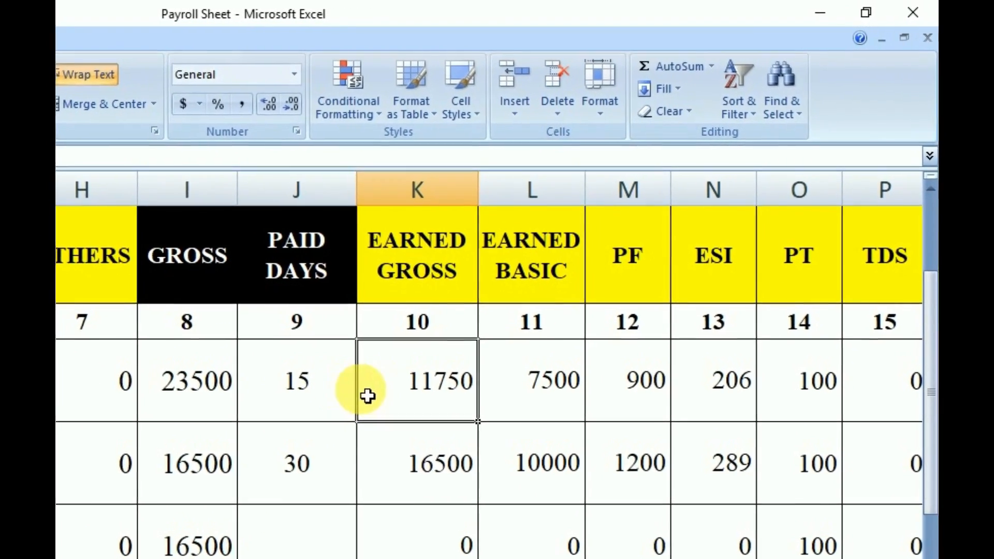
click(423, 397)
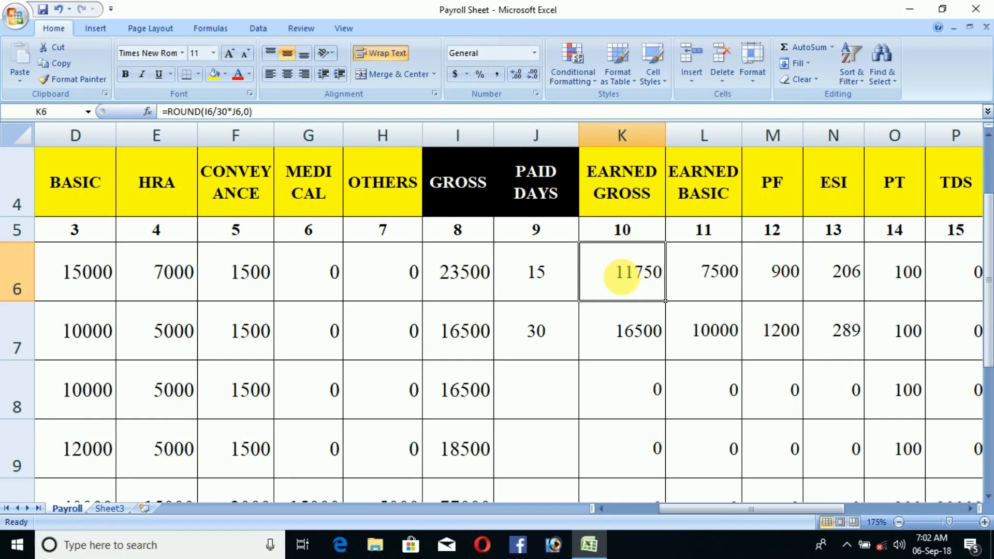
Re-enter the first employee's Earned Basic formula in L6 as =ROUND(D6/30*J6,0).
click(542, 282)
click(721, 273)
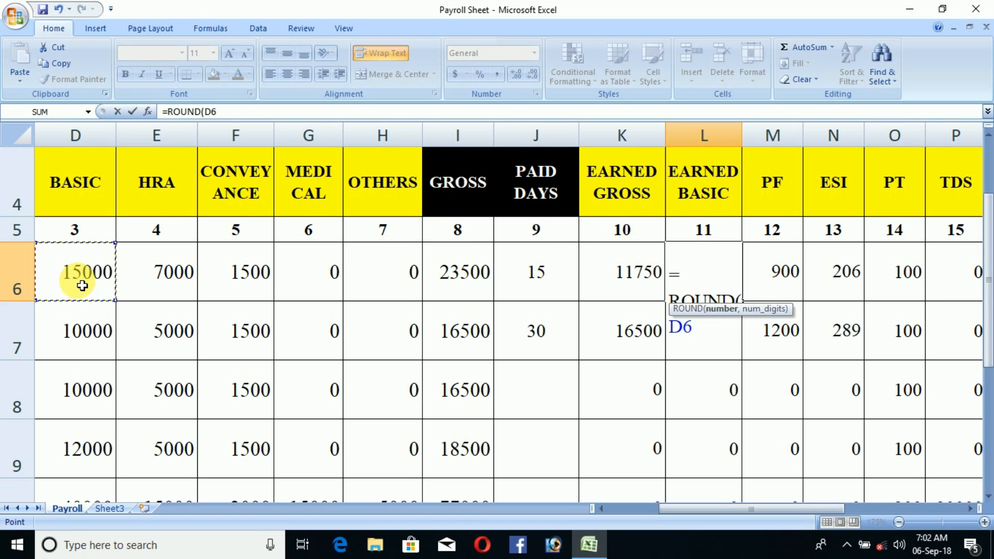
text(/30)
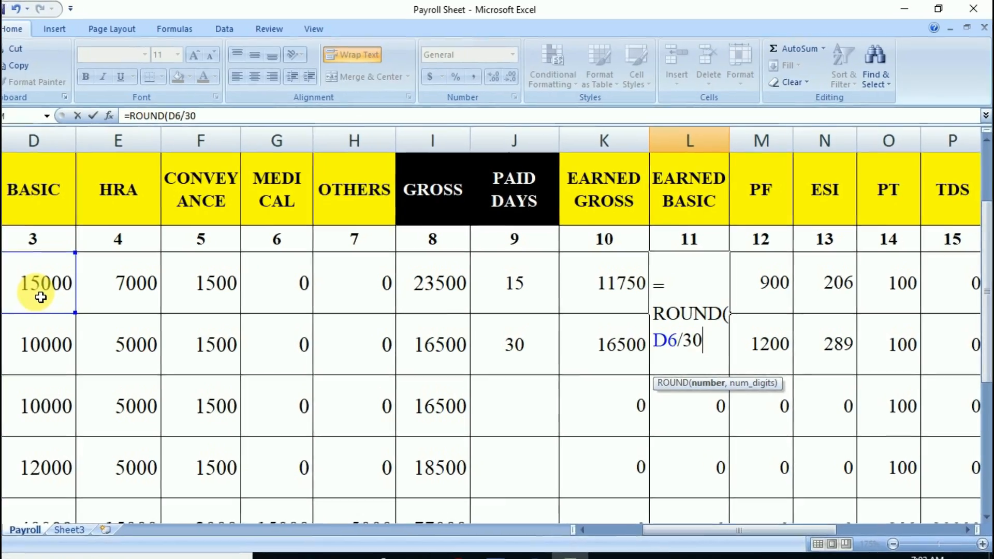
text(*)
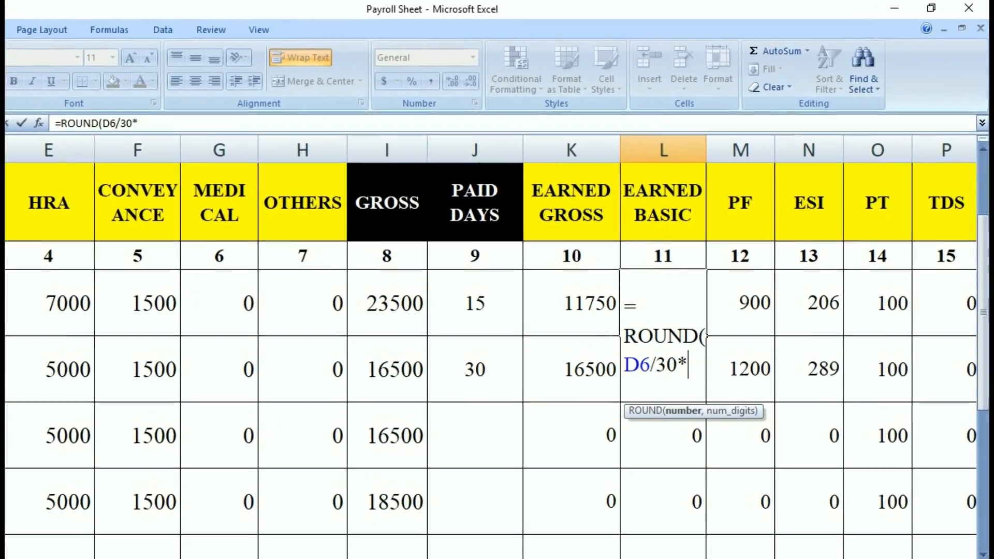
click(486, 315)
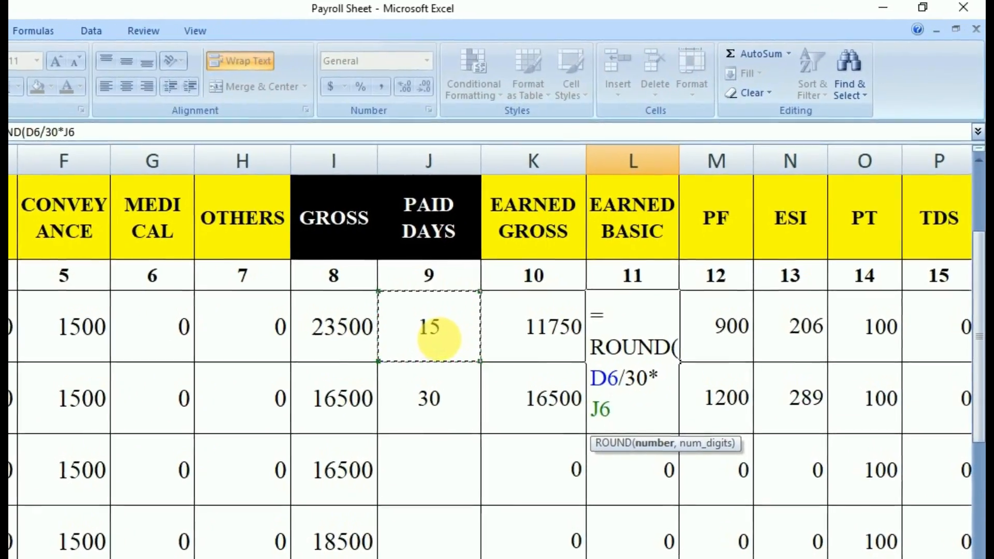
text(,0)
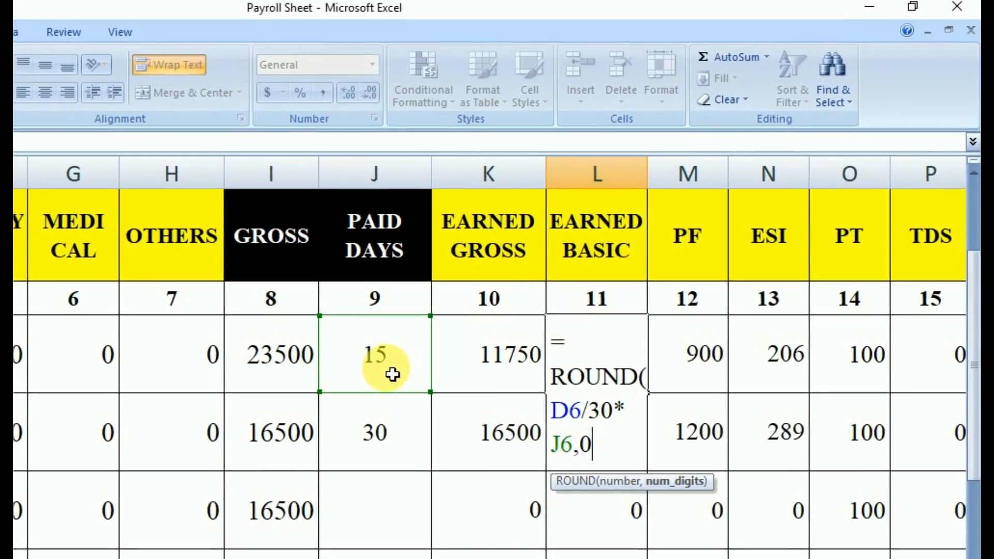
text())
key(Return)
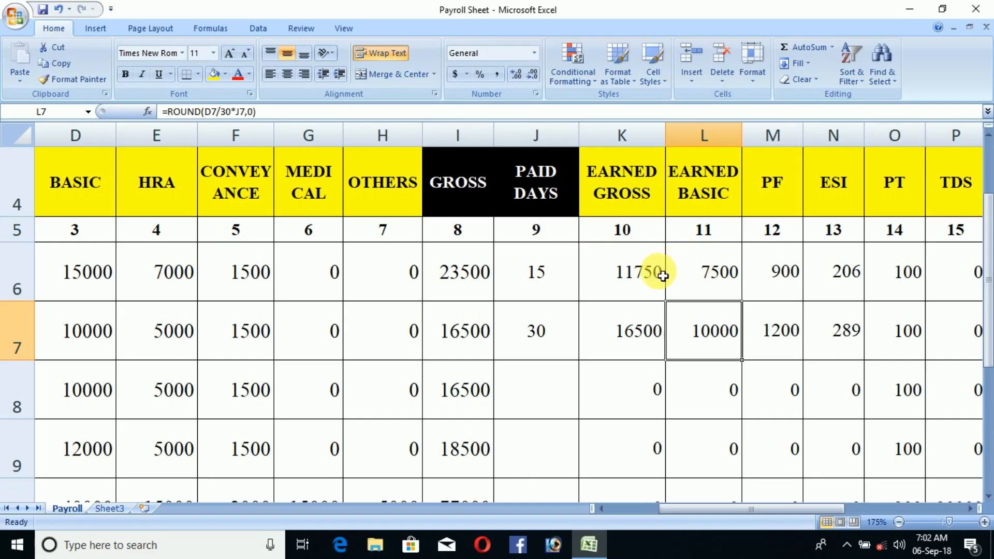
Re-enter the first employee's PF formula in M6 as 12% of earned basic: =ROUND(L6*12/100,0).
drag(483, 385, 509, 387)
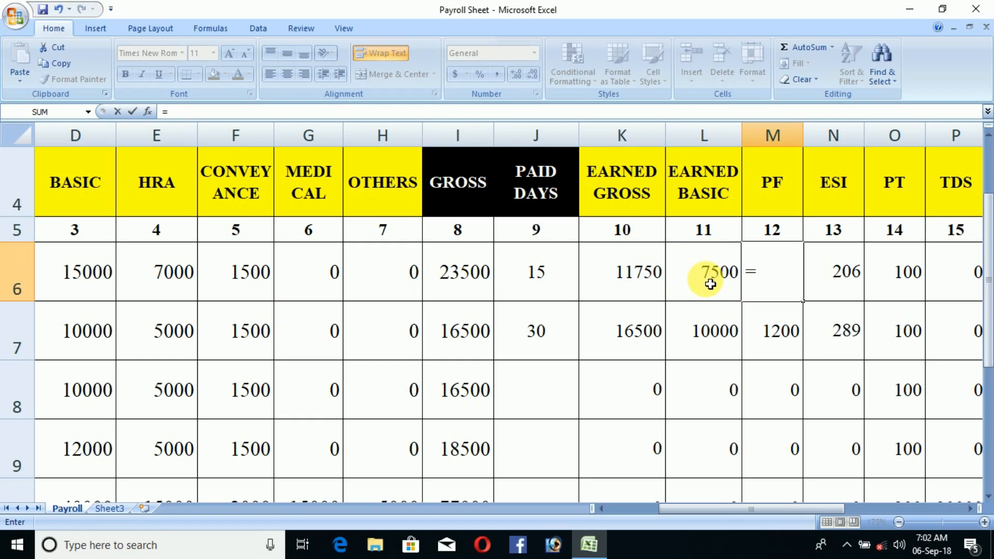
text(round)
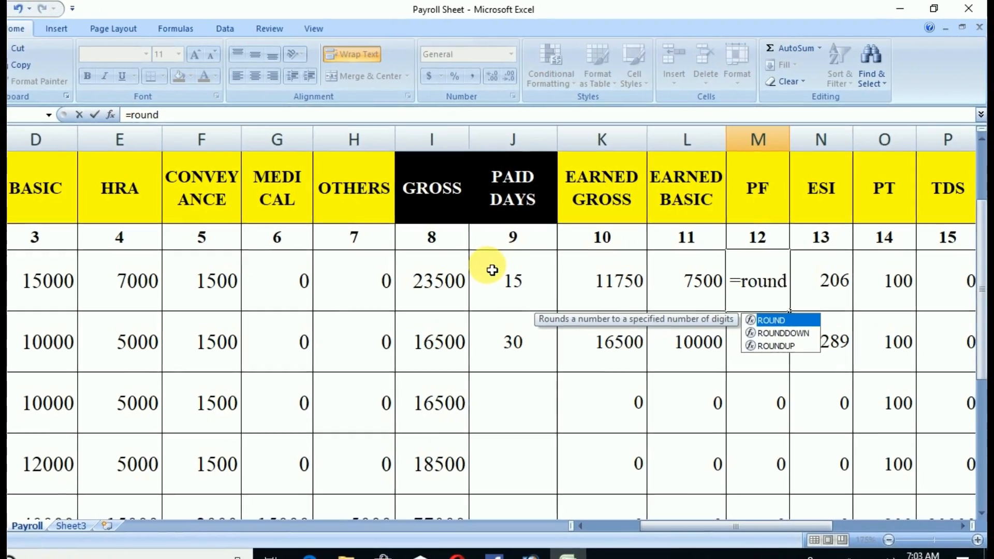
key(Tab)
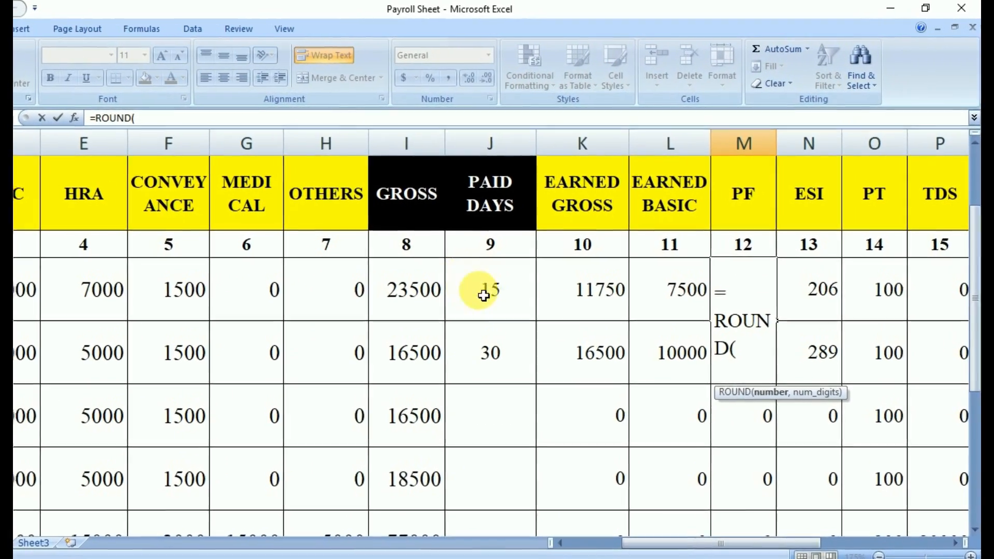
click(682, 291)
text(*12/10)
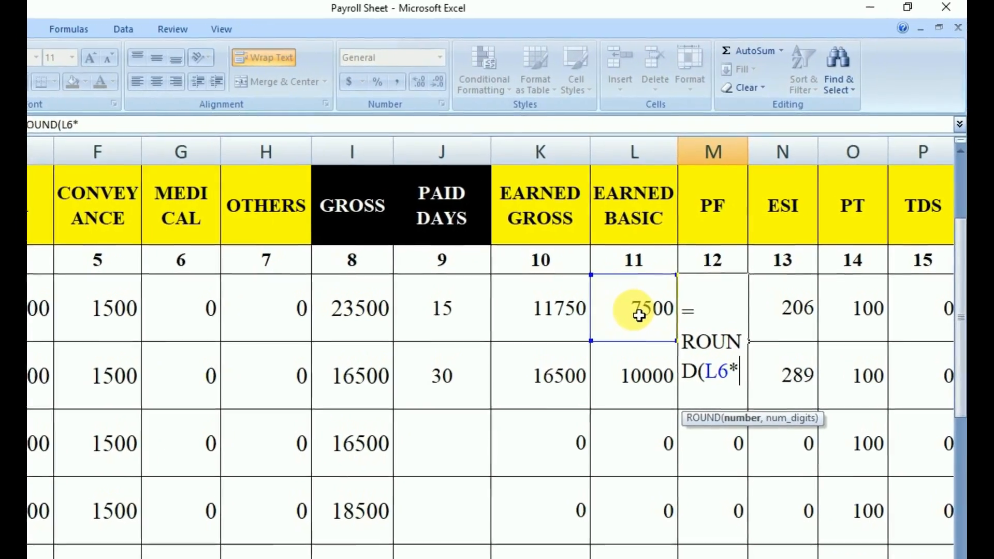
text(0,0)
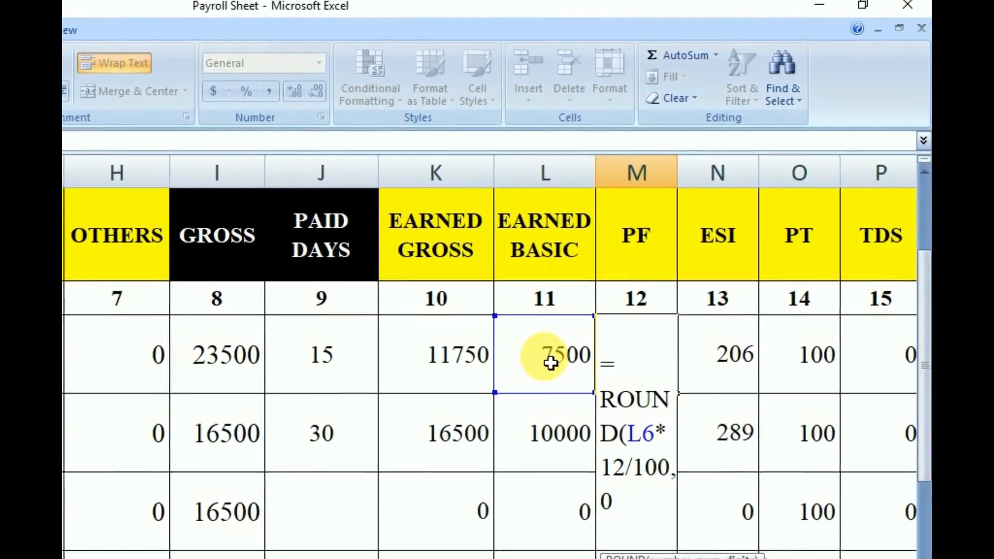
text())
key(Return)
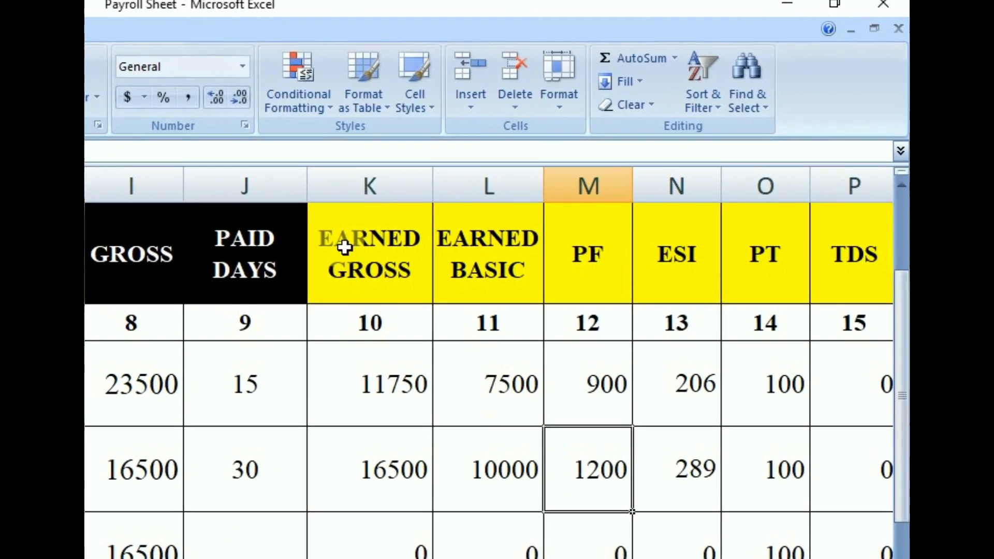
Re-enter the first employee's ESI formula in N6 as 1.75% of earned gross, rounded up: =ROUNDUP(K6*1.75/100,0).
click(578, 373)
click(698, 401)
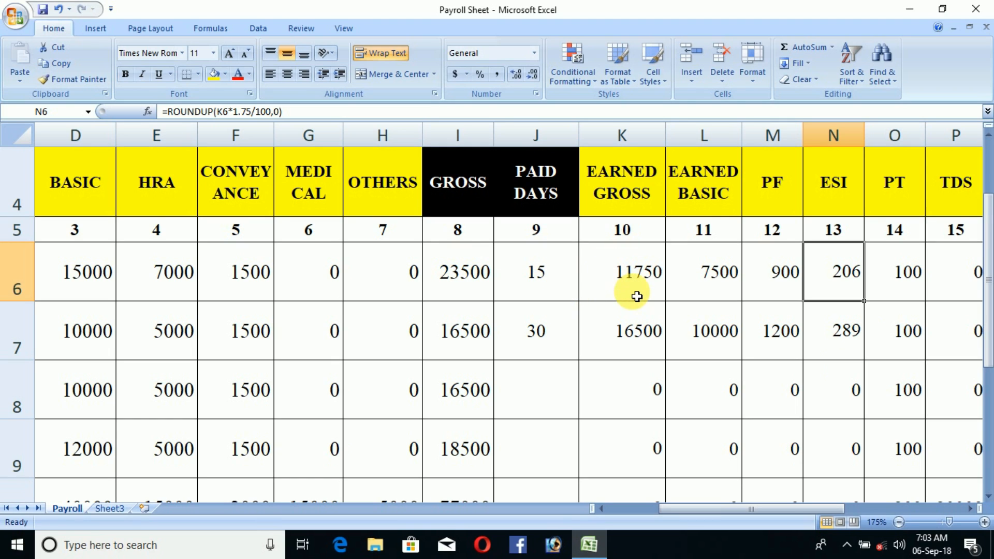
text(=round)
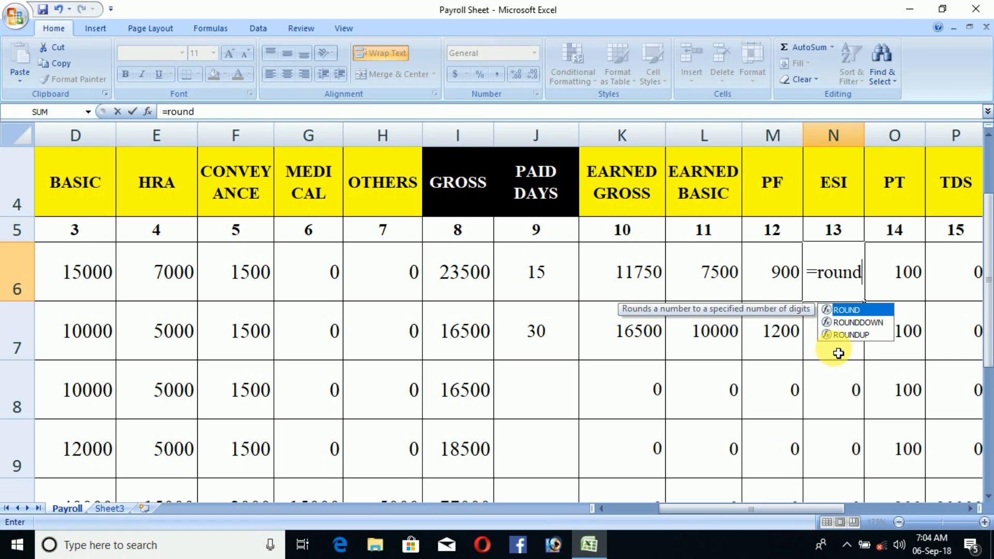
double_click(852, 335)
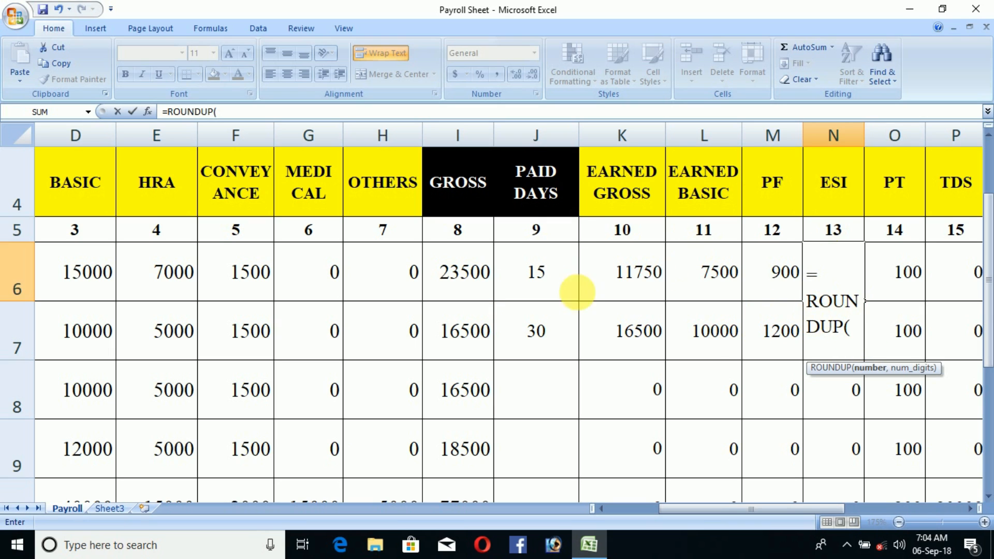
click(622, 288)
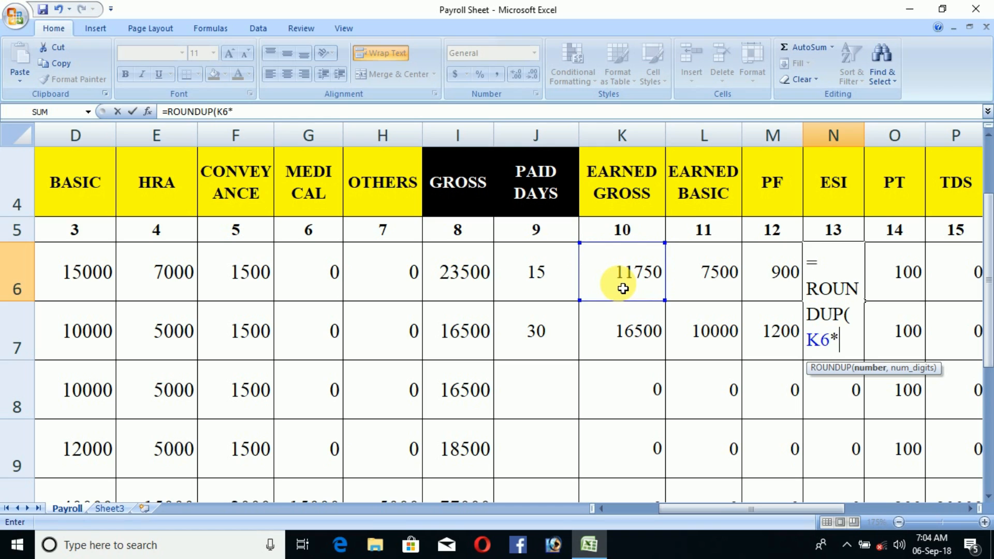
text(*1.75/100,)
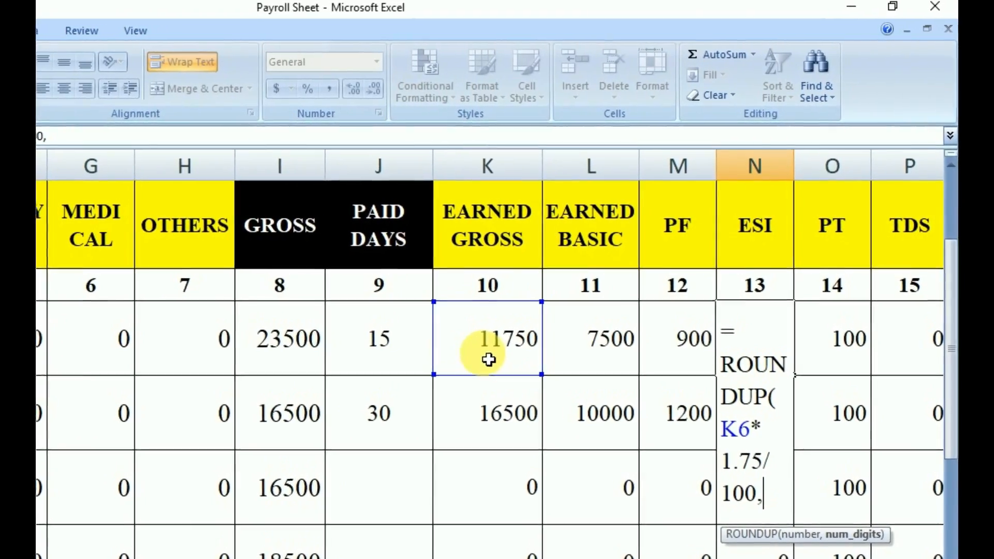
text(0))
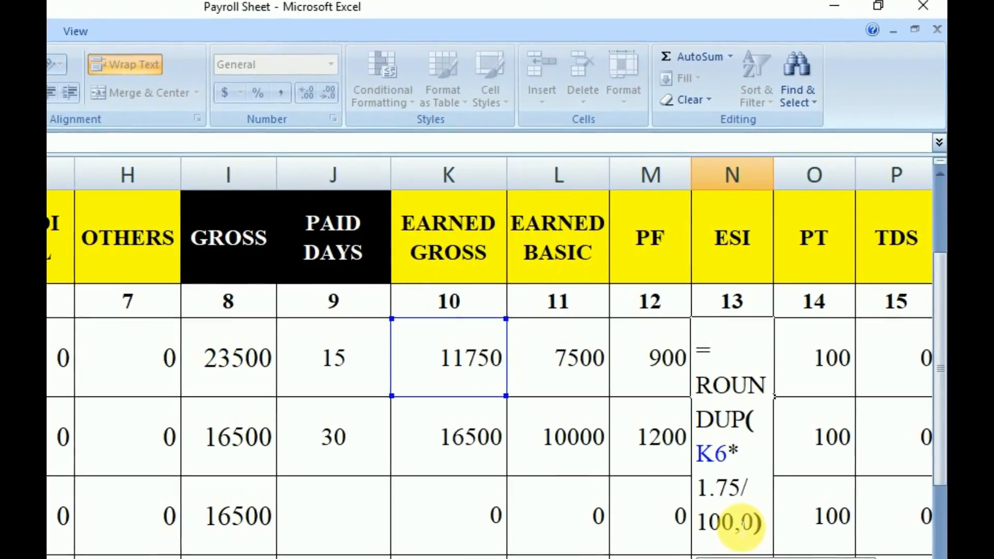
key(Return)
Examine the first employee's PT, TDS, advance against salary and other deductions in O6 to R6.
click(811, 364)
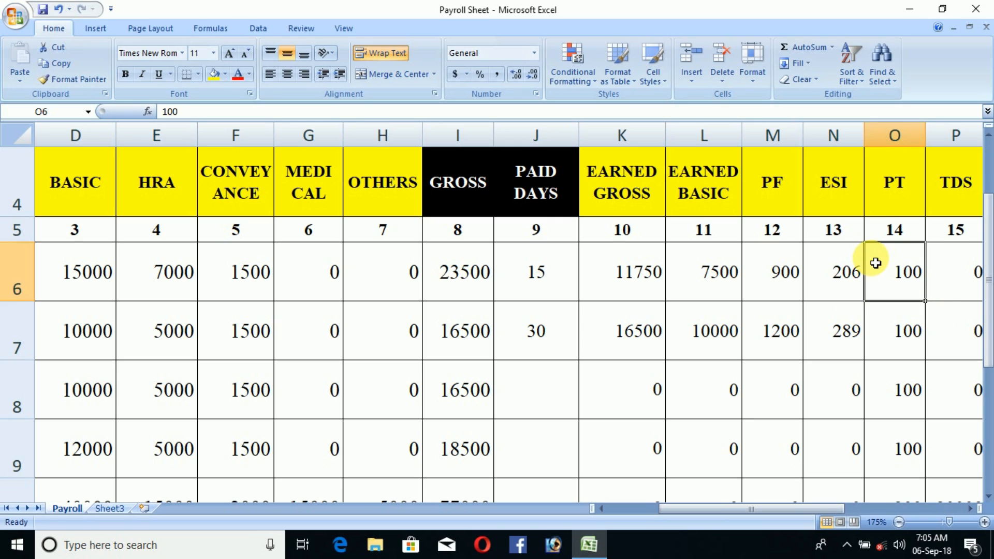
key(Right)
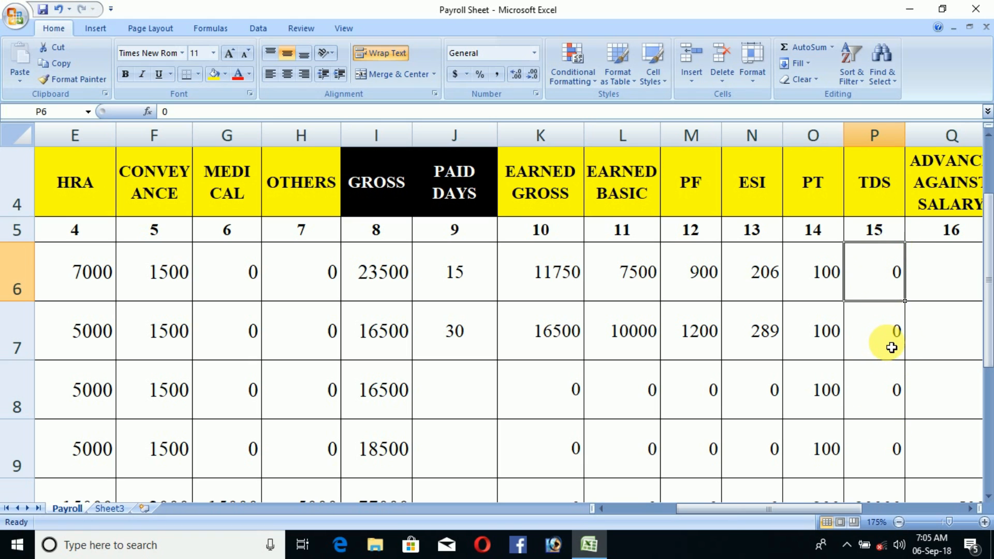
key(Right)
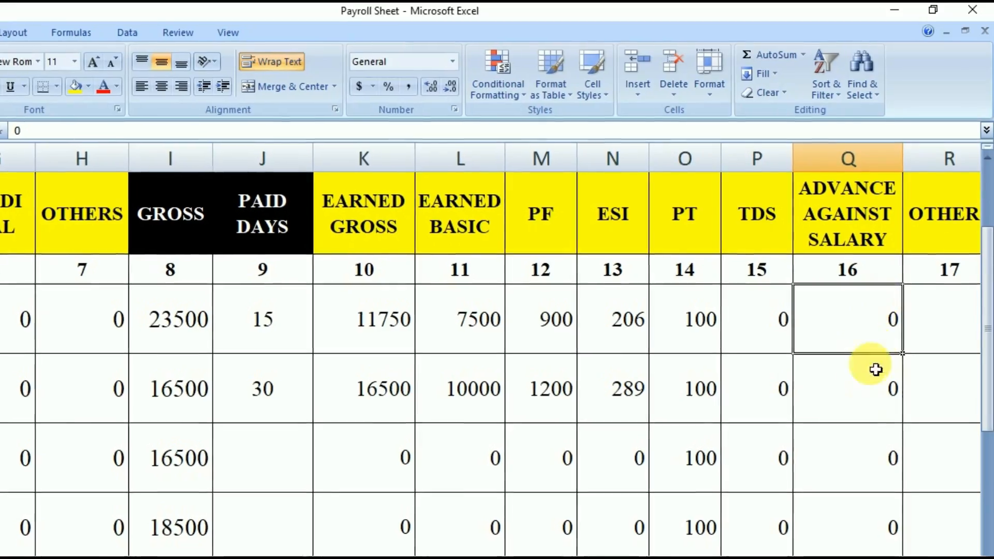
click(966, 350)
click(867, 368)
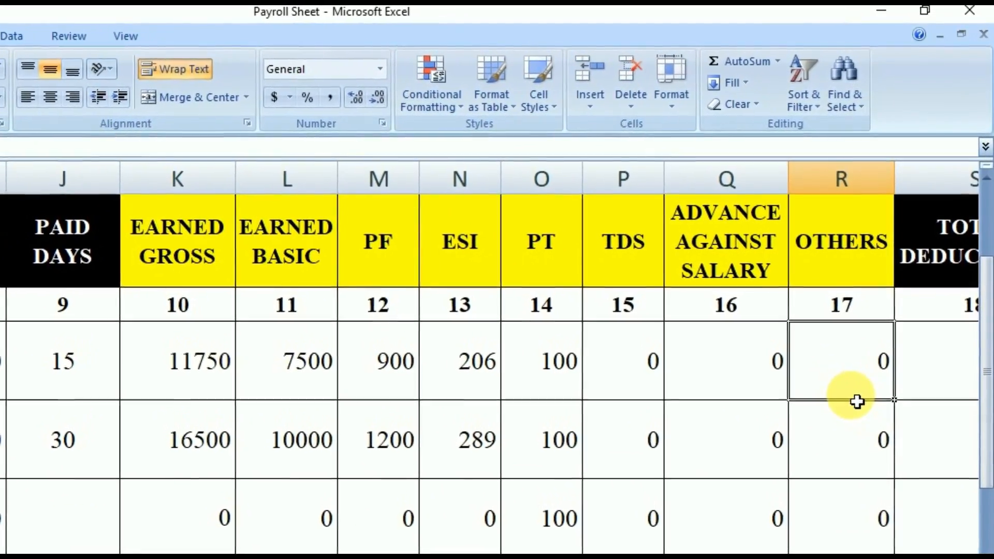
Re-enter the first employee's Total Deductions formula in S6 as =SUM(M6:R6).
key(Right)
key(Right)
key(Right)
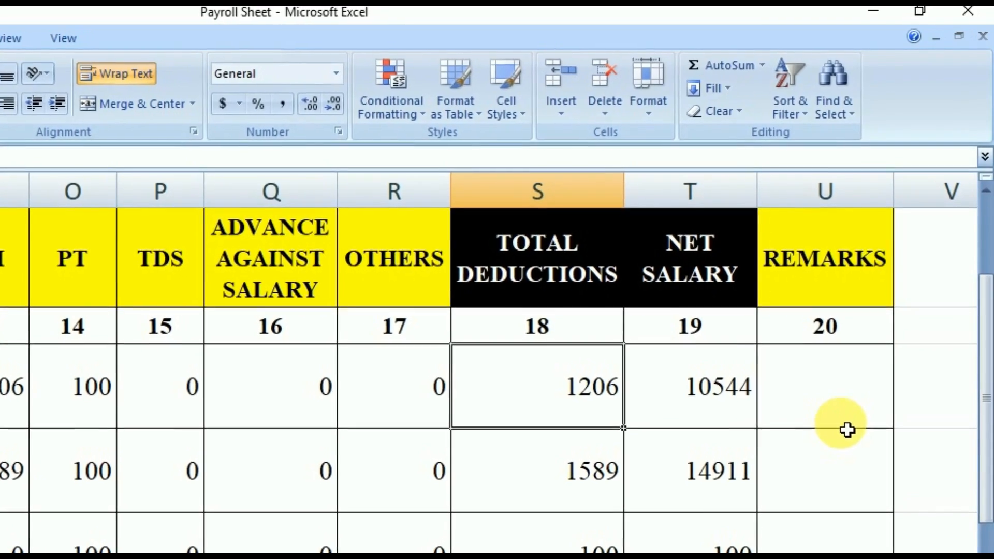
click(800, 402)
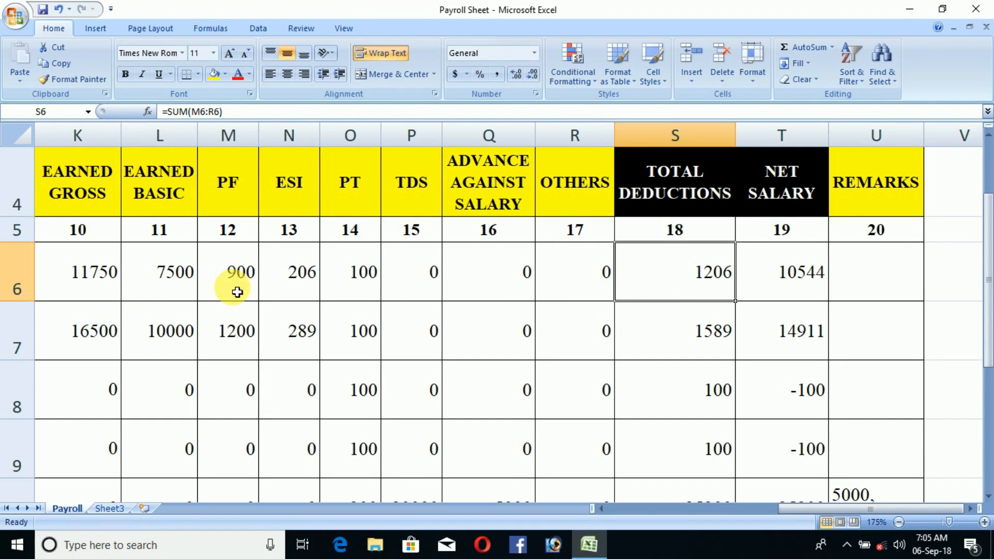
text(=sum()
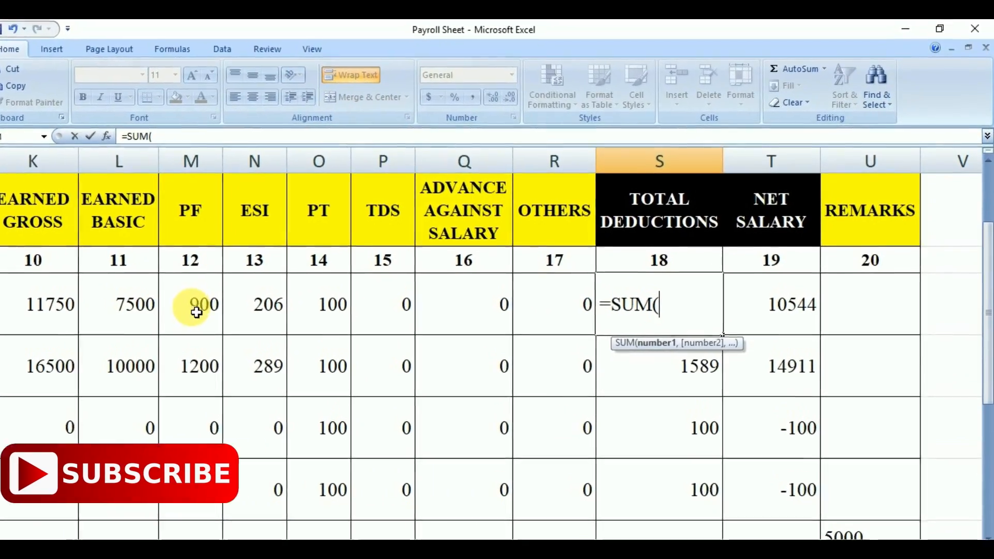
drag(196, 312, 479, 332)
drag(453, 373, 521, 370)
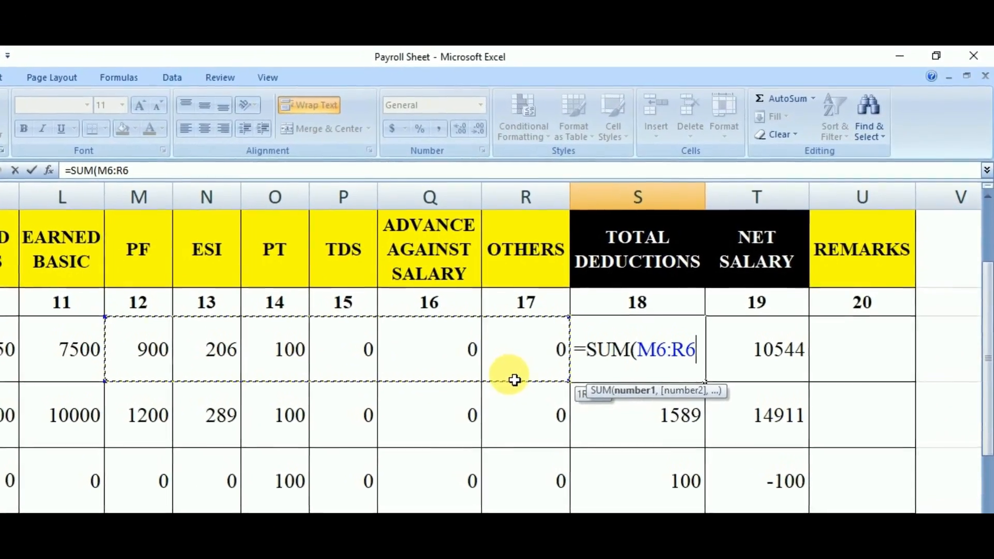
text())
key(Return)
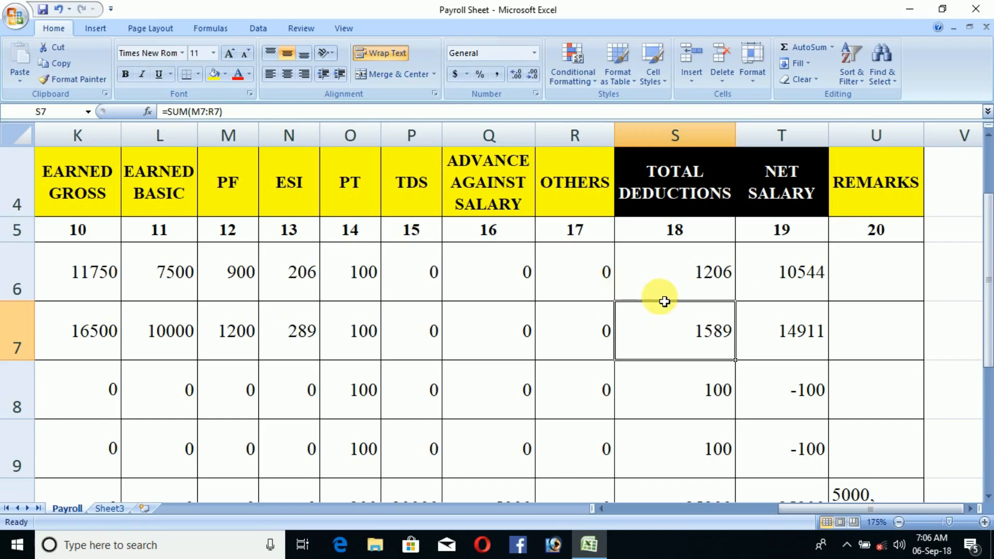
Re-enter the first employee's Net Salary formula in T6 as =K6-S6 and fill S6:T6 down through row 11.
click(765, 273)
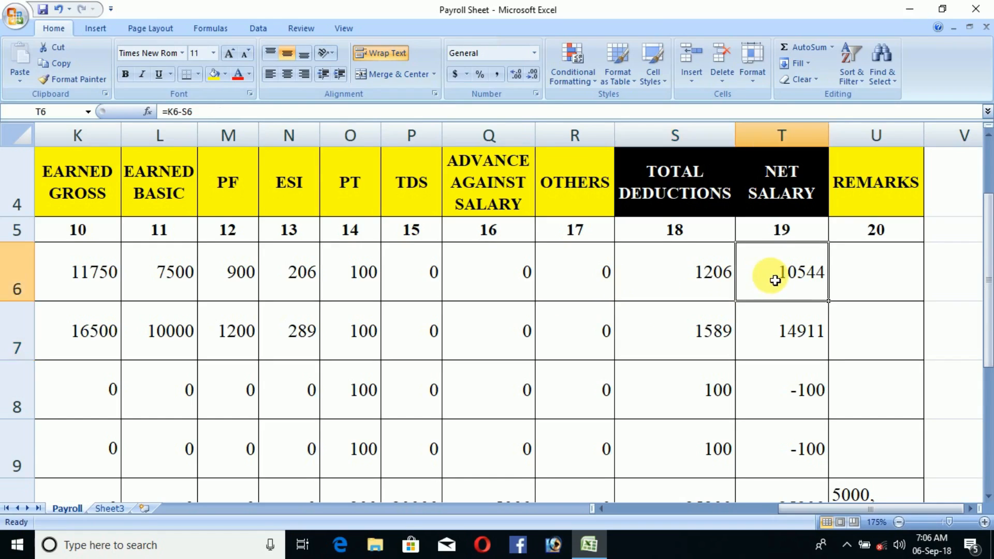
text(=)
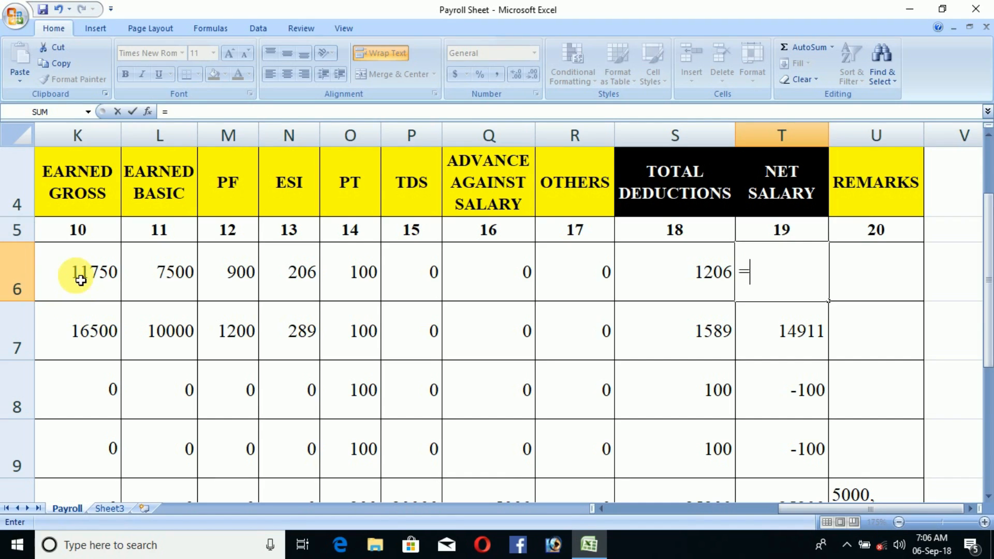
drag(793, 509, 759, 517)
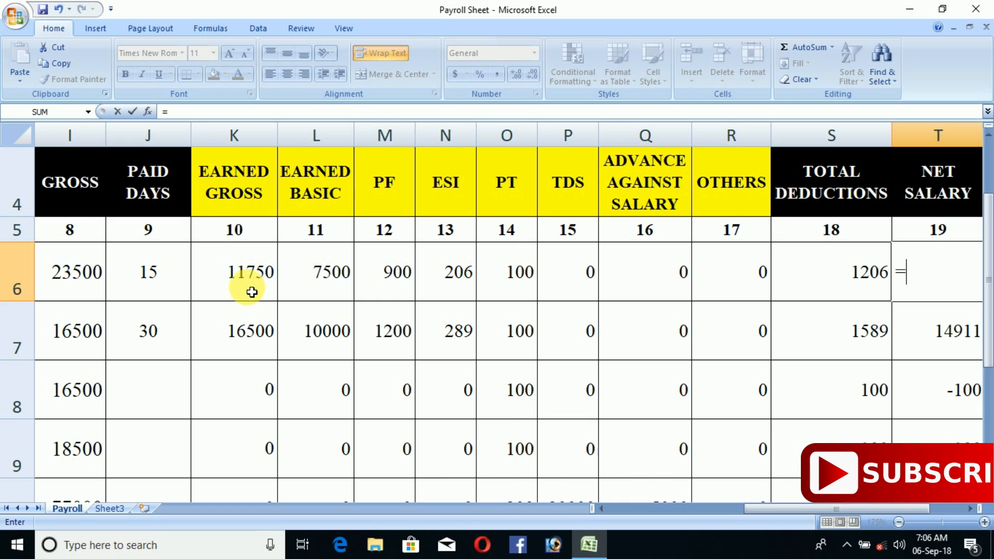
click(242, 278)
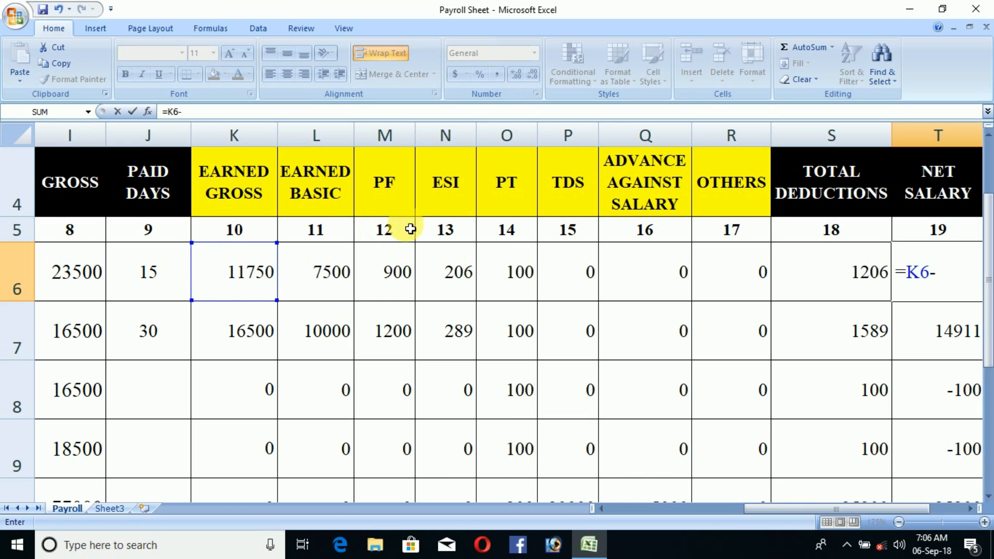
click(850, 278)
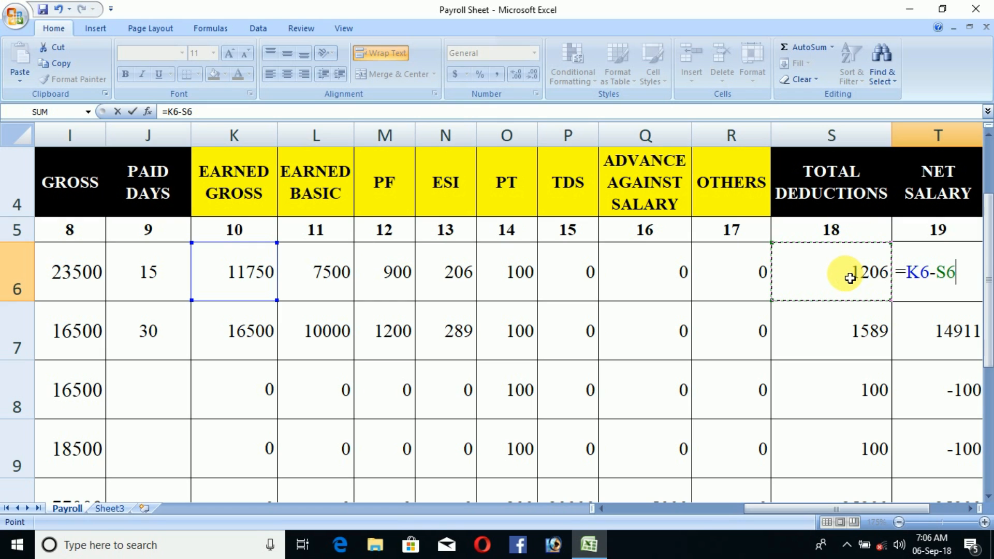
key(Return)
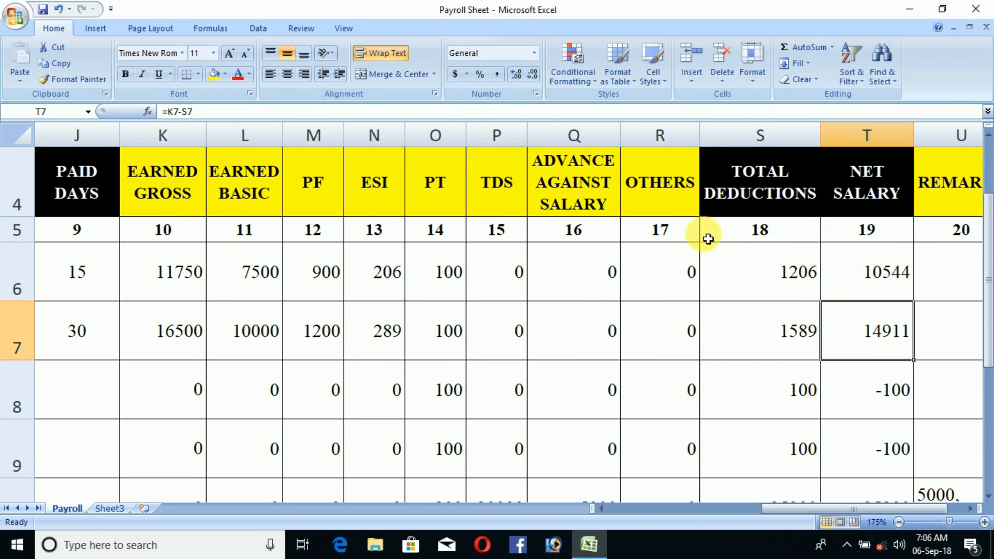
drag(796, 278, 832, 374)
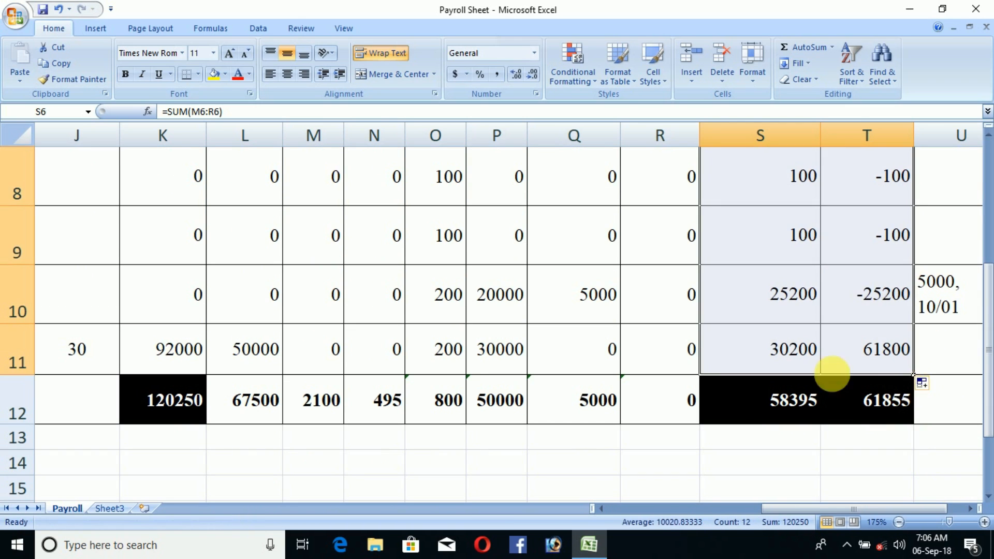
Enter the paid days for all six employees in J6:J11 as 30, 28, 29, 30, 30 and 30.
scroll(525, 290, up, 3)
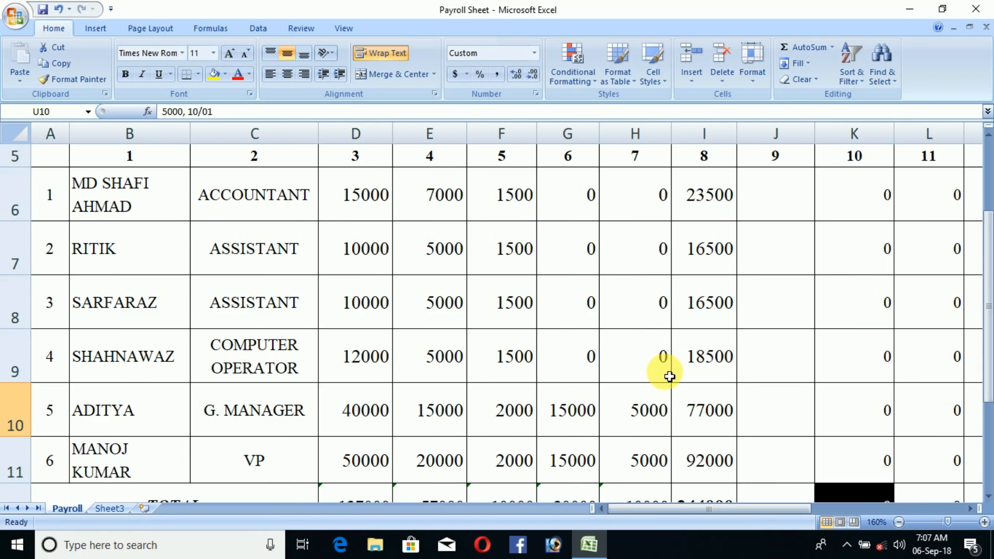
scroll(666, 377, up, 1)
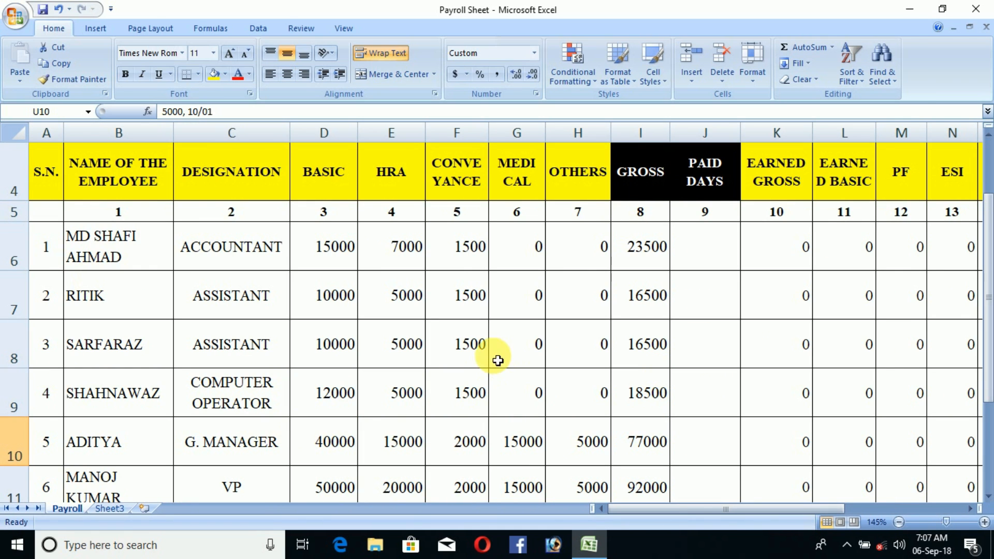
drag(715, 511, 822, 511)
click(567, 259)
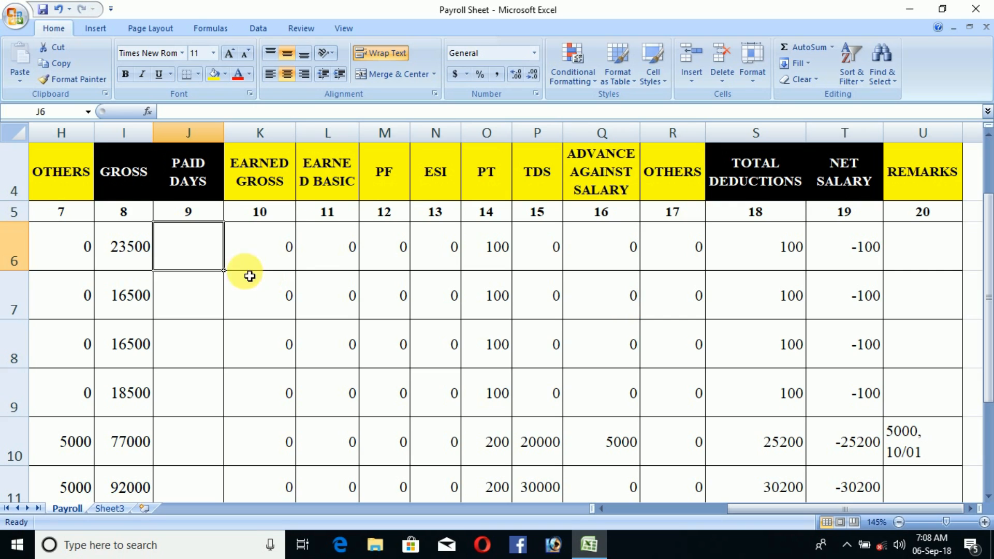
text(30)
key(Return)
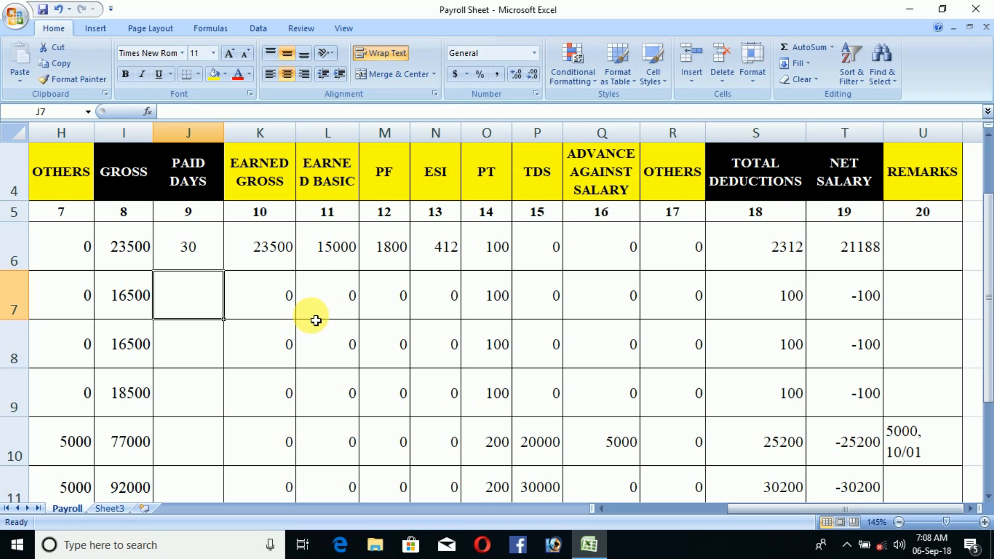
text(28)
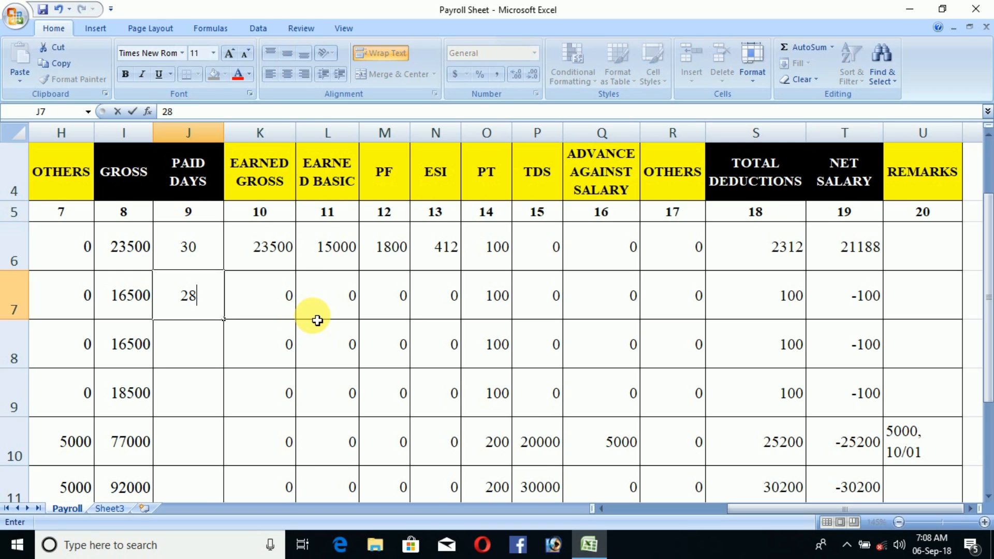
key(Return)
text(29)
key(Return)
text(30)
key(Return)
text(30)
key(Return)
text(30)
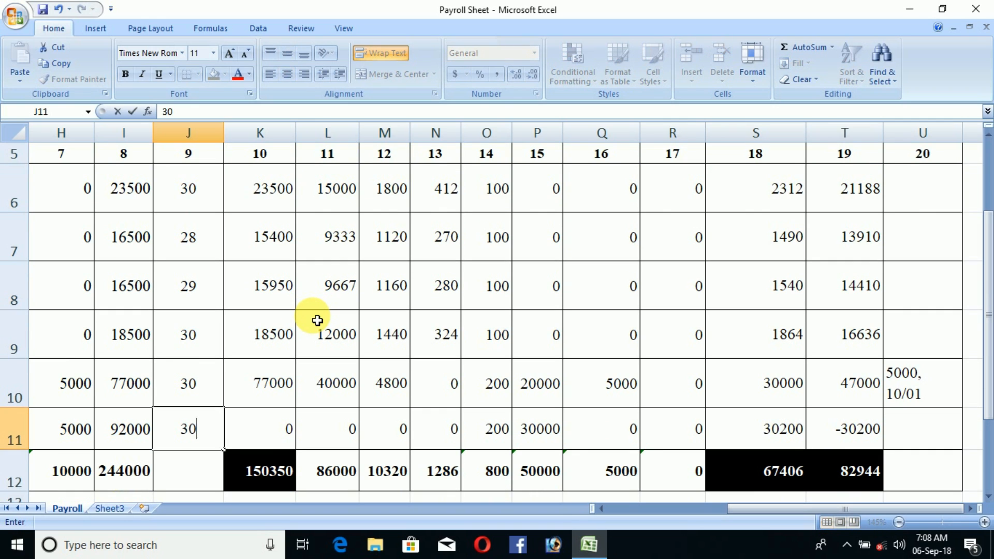
key(Return)
text(.)
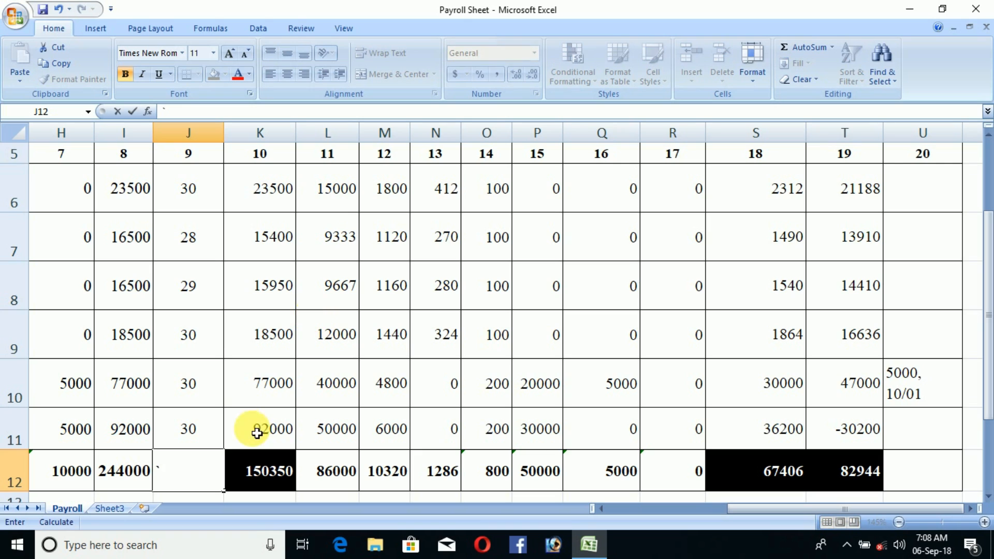
key(Escape)
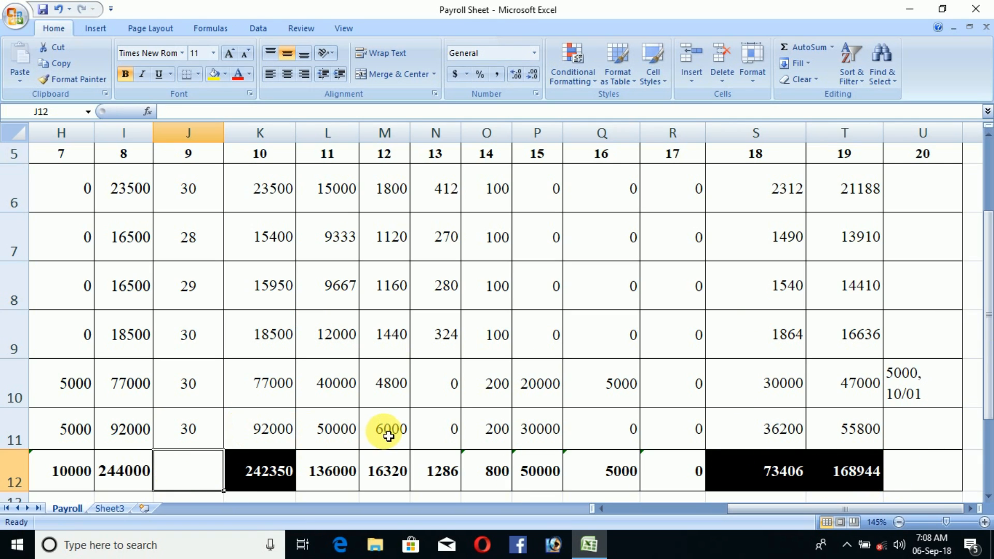
Re-enter the Basic column total in D12 as =SUM(D6:D11).
scroll(892, 306, down, 2)
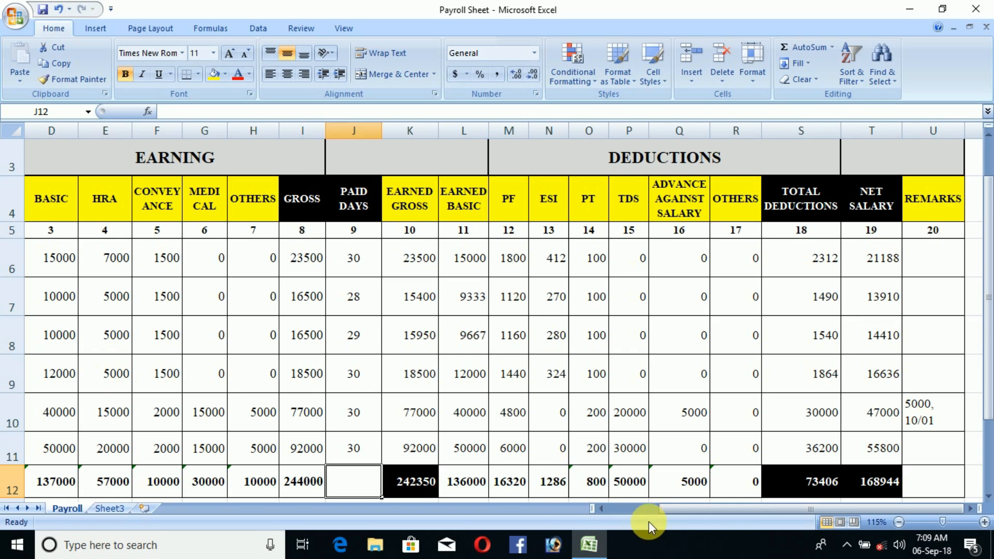
drag(669, 508, 599, 506)
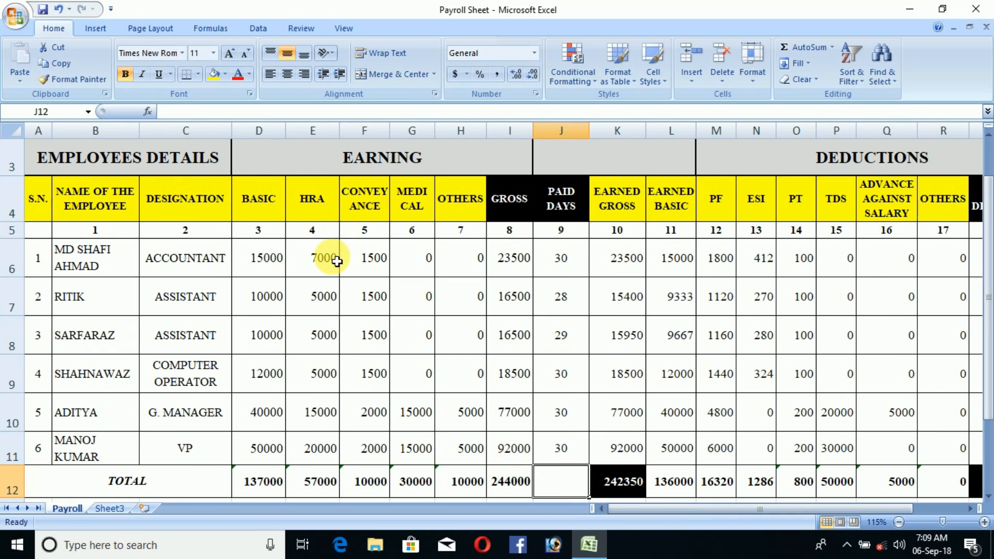
scroll(295, 240, down, 2)
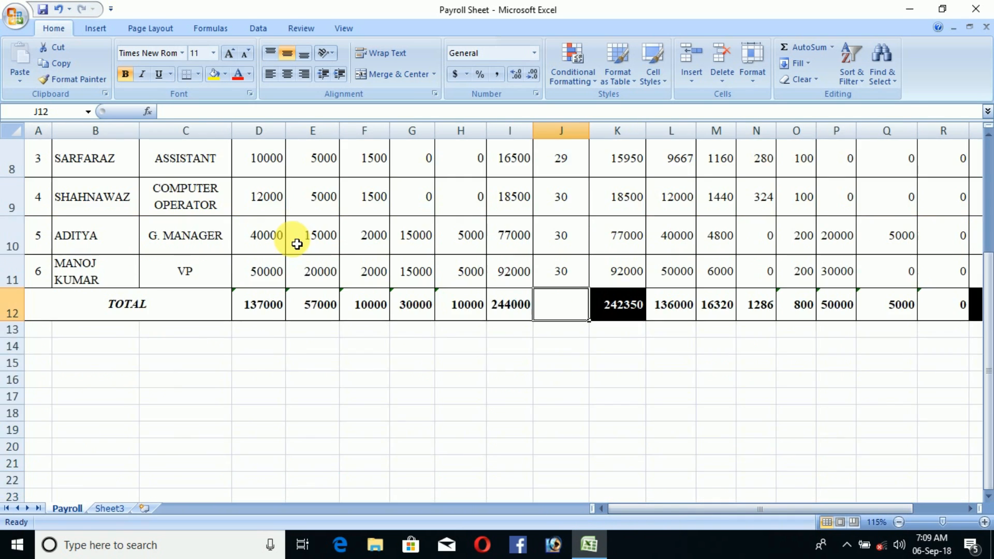
click(268, 305)
scroll(362, 266, up, 3)
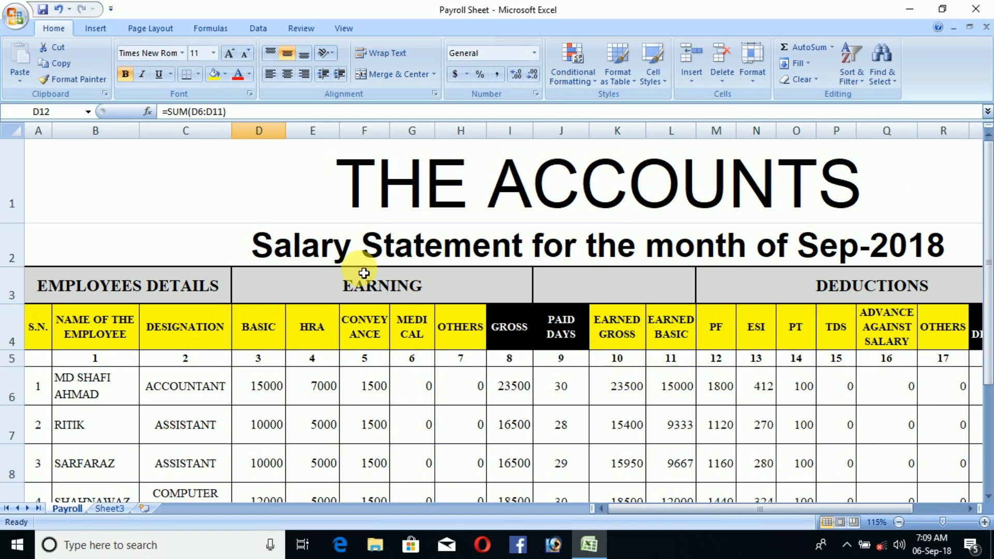
scroll(328, 316, down, 2)
text(=sum)
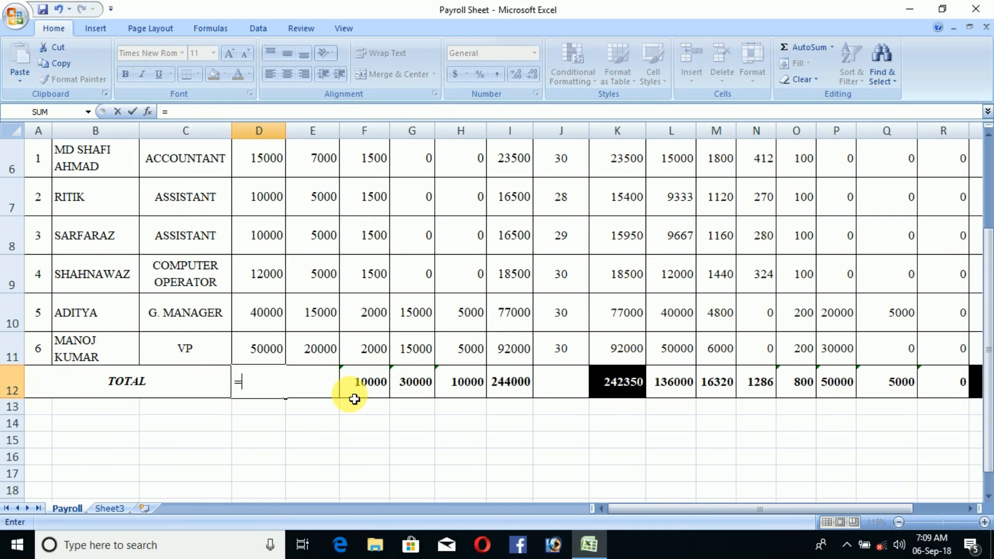
key(Tab)
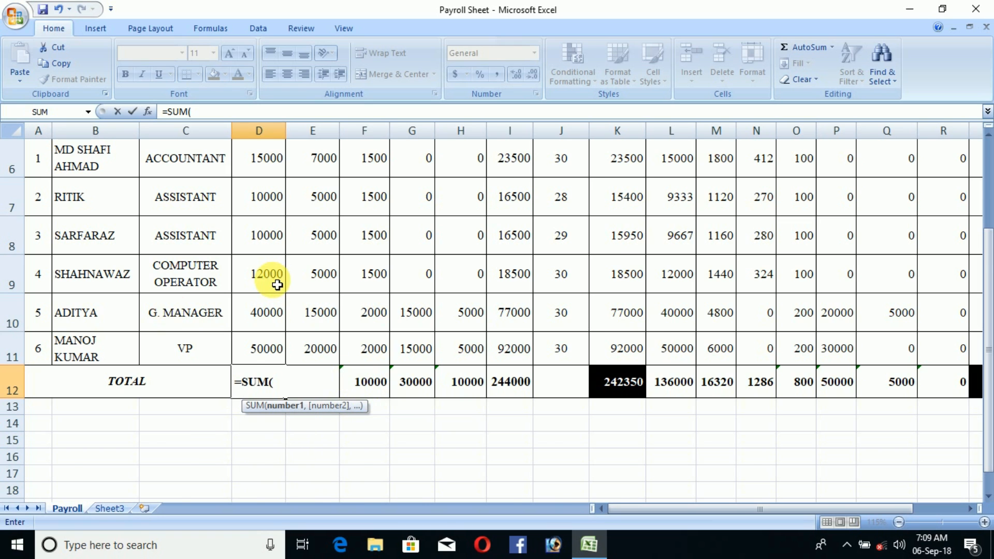
scroll(273, 280, up, 2)
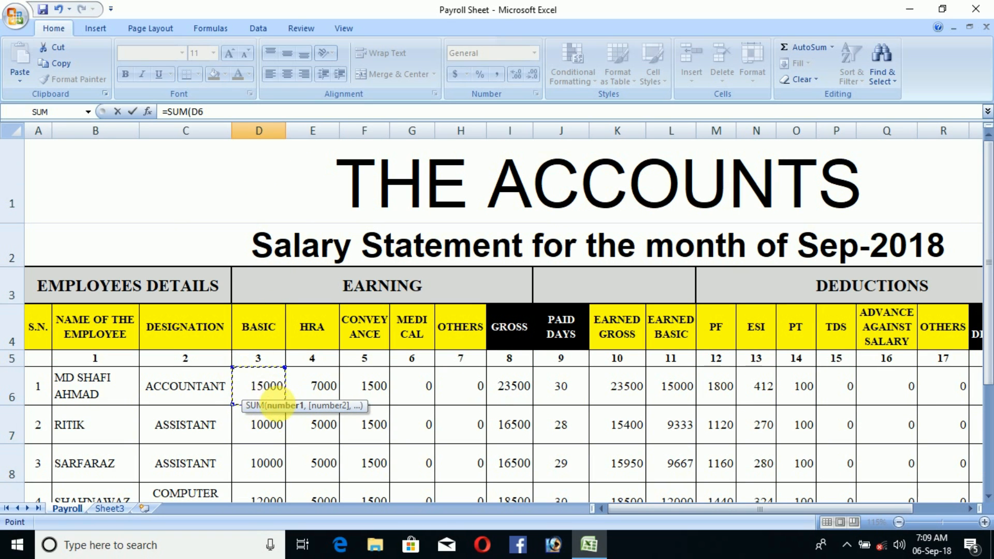
scroll(284, 395, down, 1)
drag(290, 396, 277, 389)
key(Return)
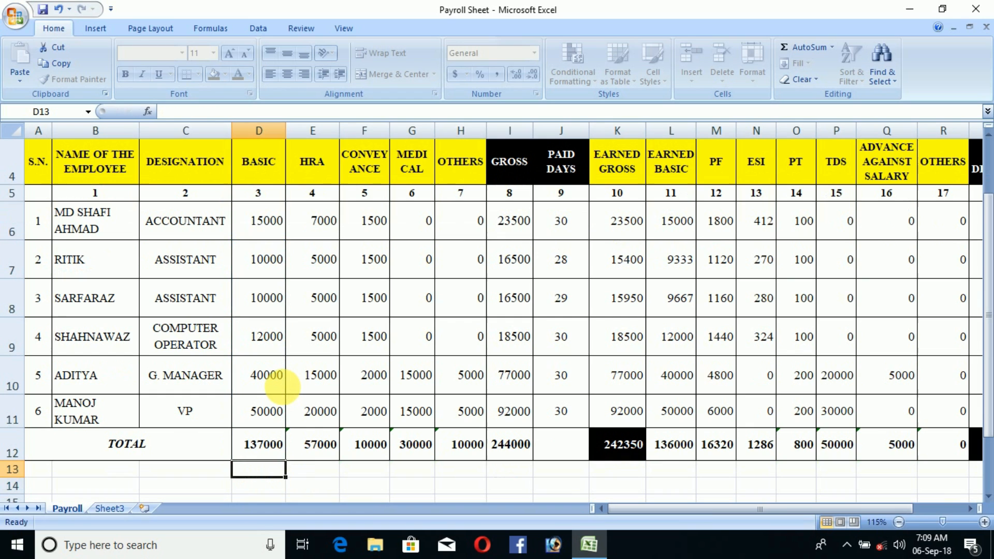
Fill the total formula from D12 across to I12 and check the totals in K12, S12 and T12.
click(262, 451)
drag(290, 467, 521, 473)
drag(687, 504, 834, 520)
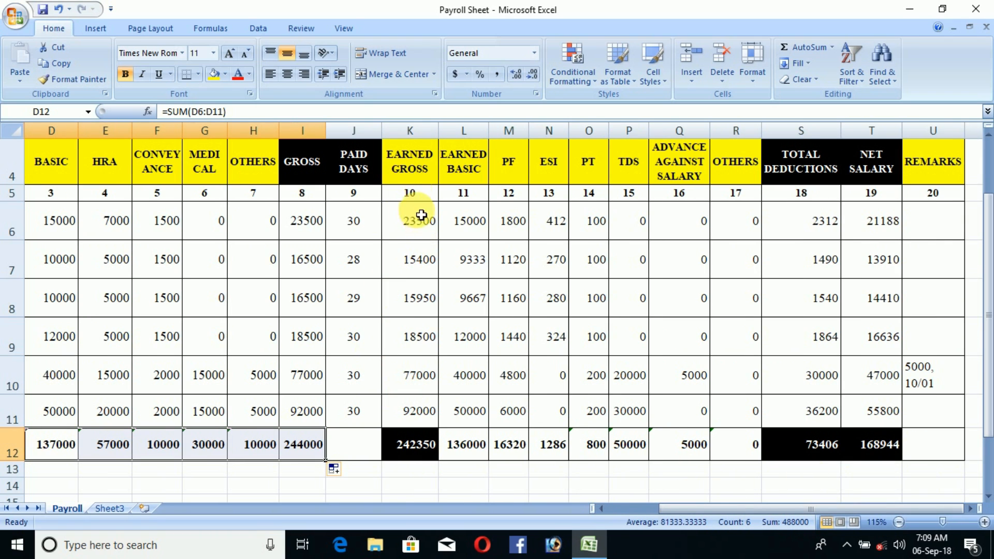
click(409, 443)
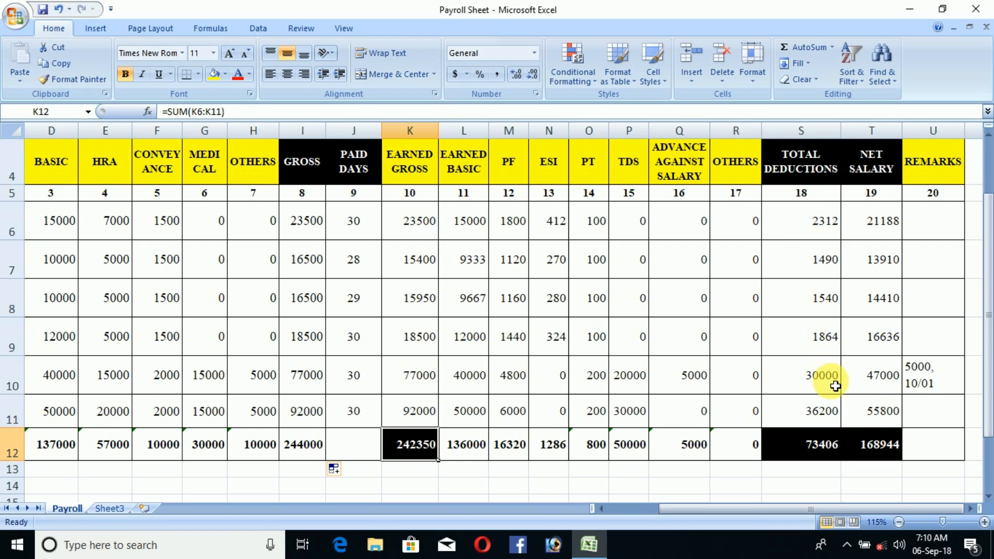
click(824, 448)
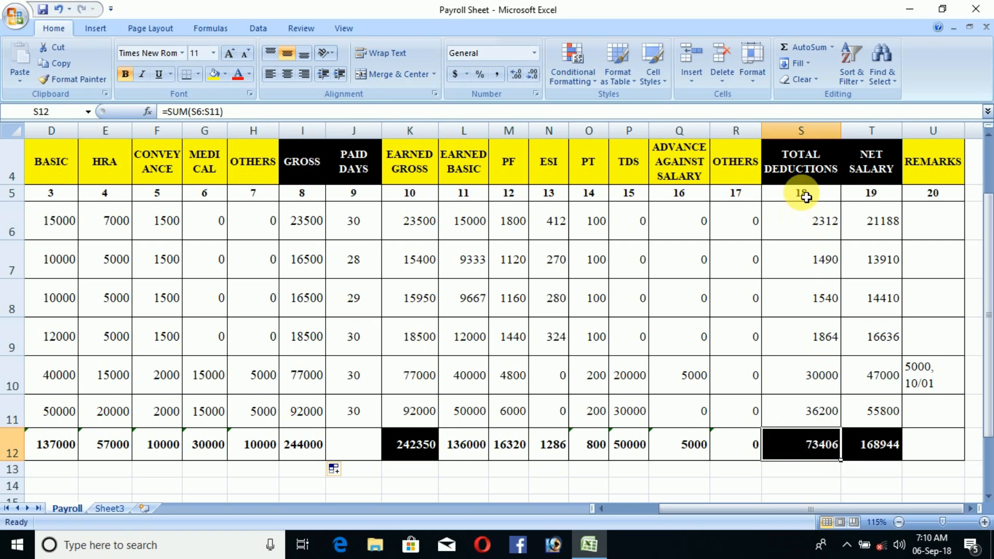
shift+click(864, 448)
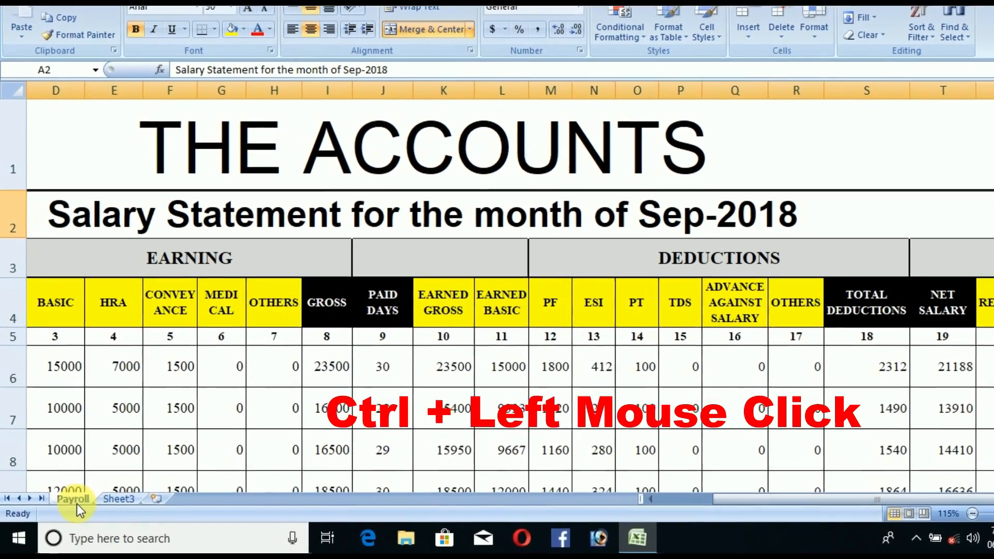
Duplicate the Payroll sheet and rename the copy oct-18.
drag(76, 504, 171, 468)
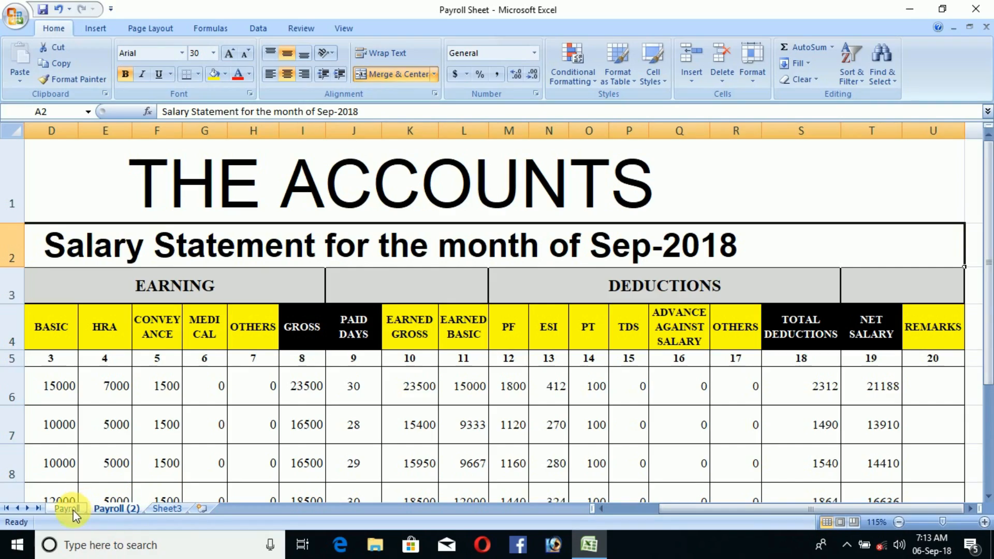
click(73, 510)
click(115, 511)
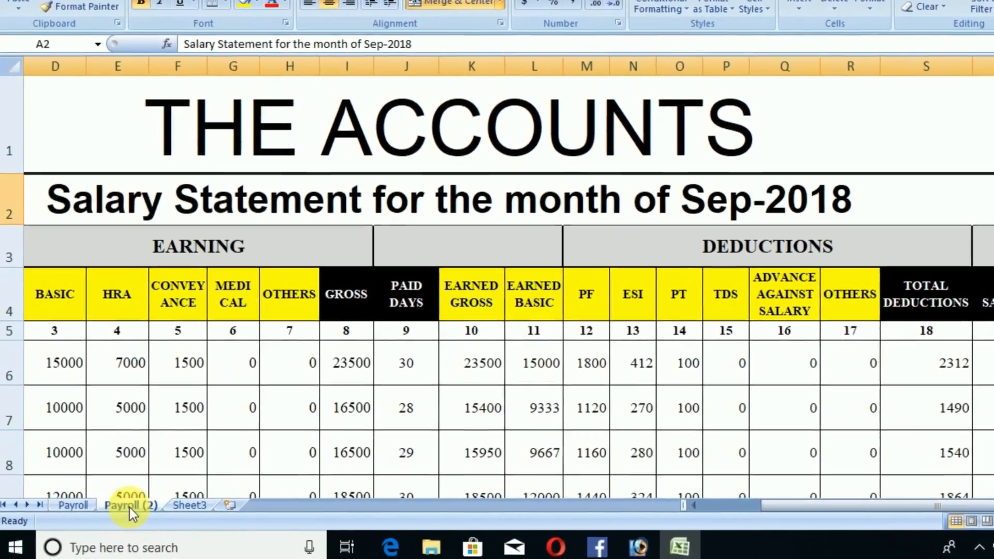
double_click(130, 509)
text(oct-18)
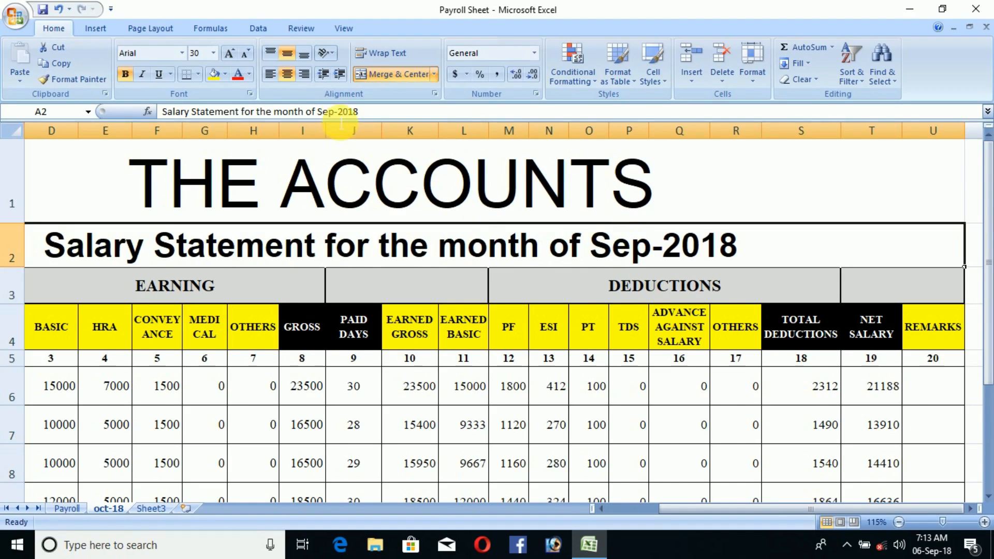
Change the month in the oct-18 sheet's A2 heading to Oct, so it reads "Salary Statement for the month of Oct-2018".
click(335, 112)
key(ctrl+shift+Left)
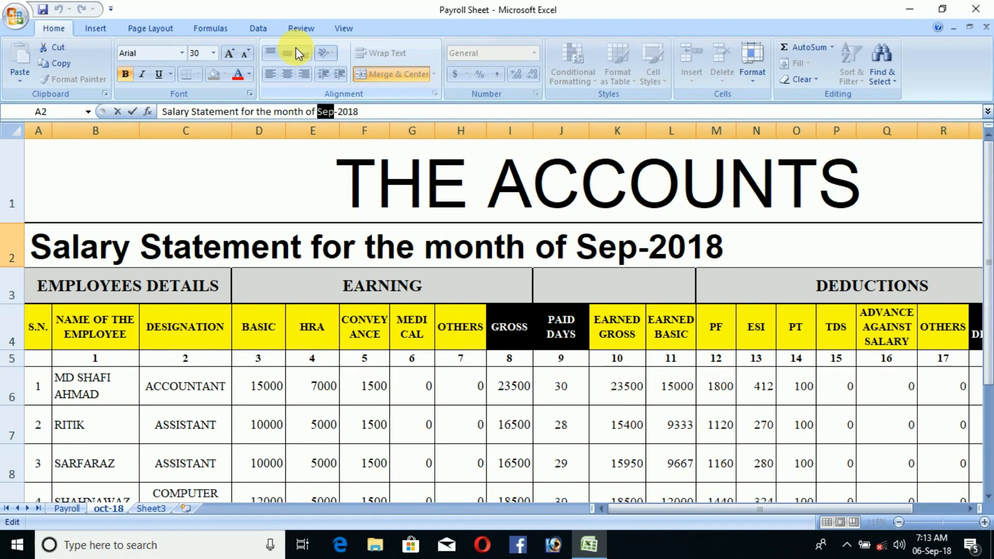
text(Oct)
key(Return)
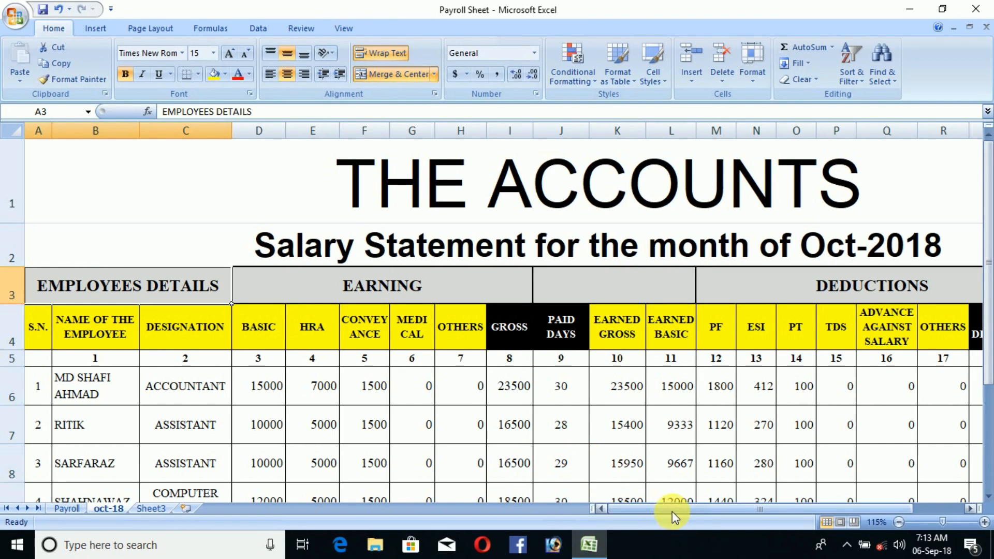
Examine the first employee's Earned Gross formula in K6 of the oct-18 sheet.
drag(672, 511, 691, 511)
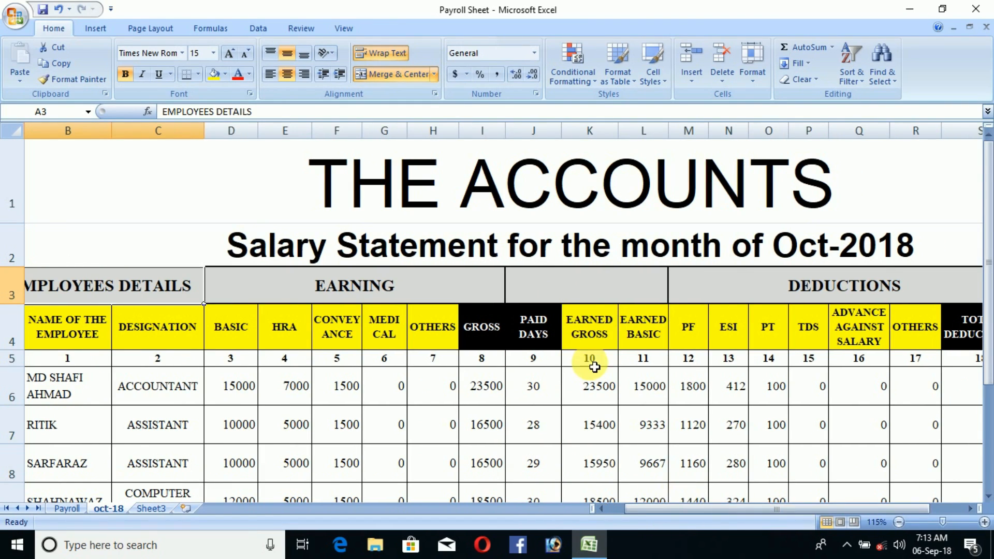
click(592, 392)
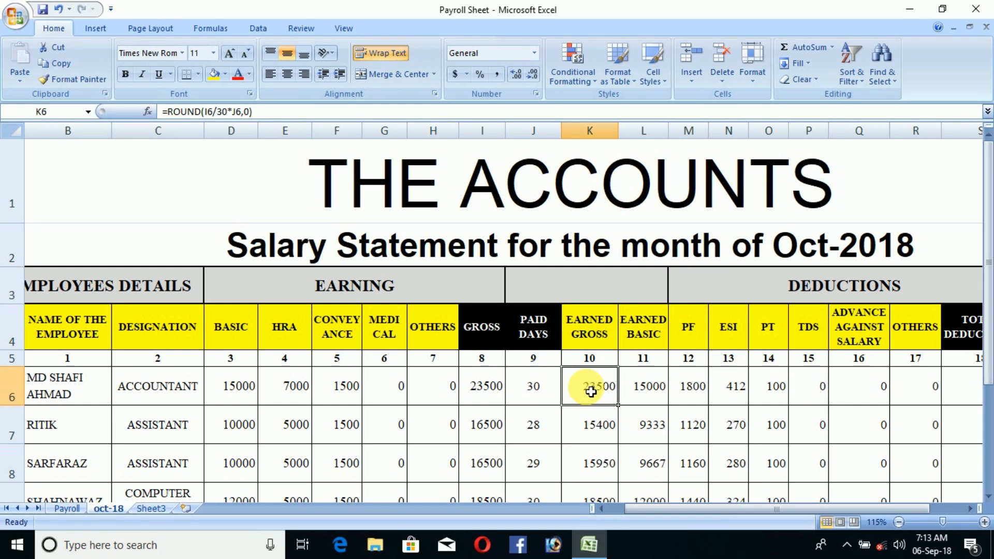
ctrl+scroll(591, 392, up, 4)
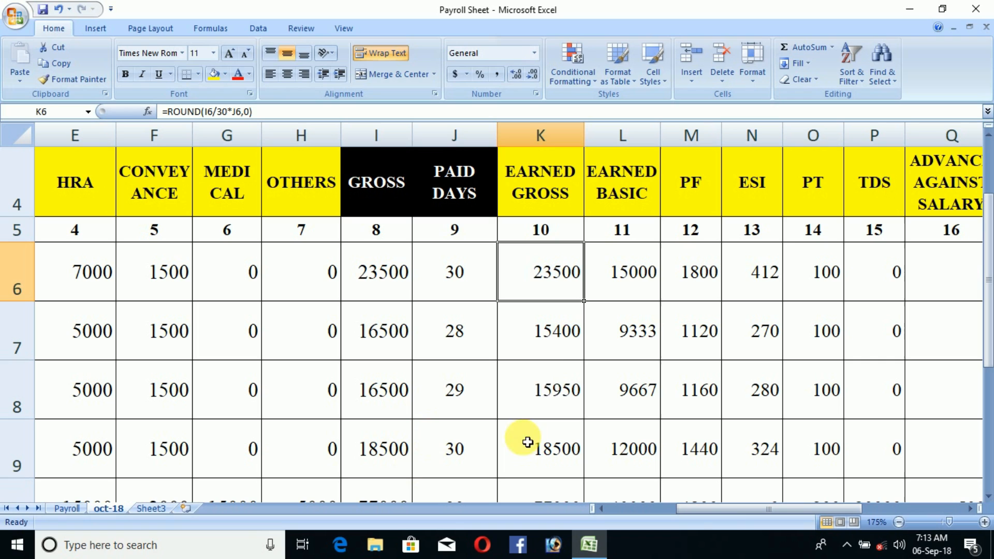
key(F2)
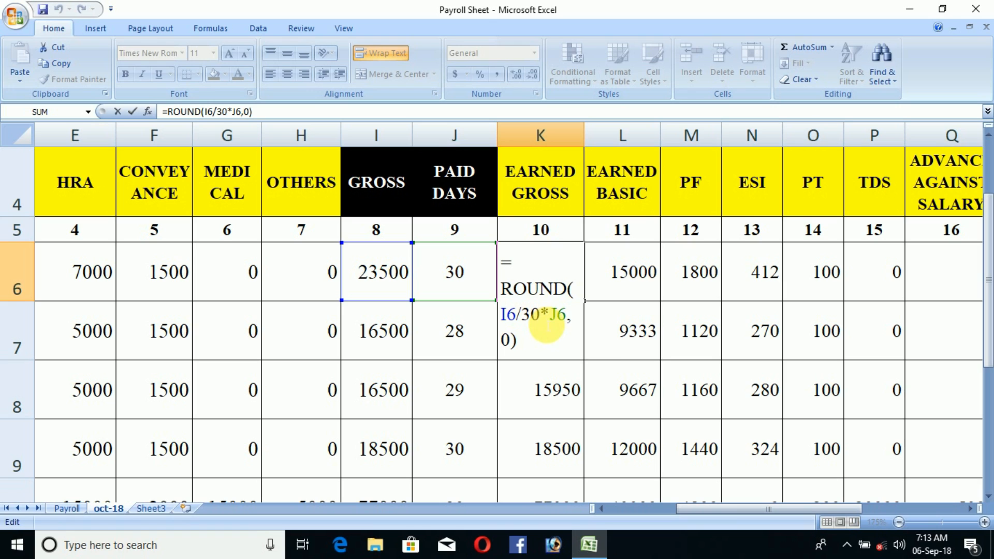
click(547, 325)
key(Escape)
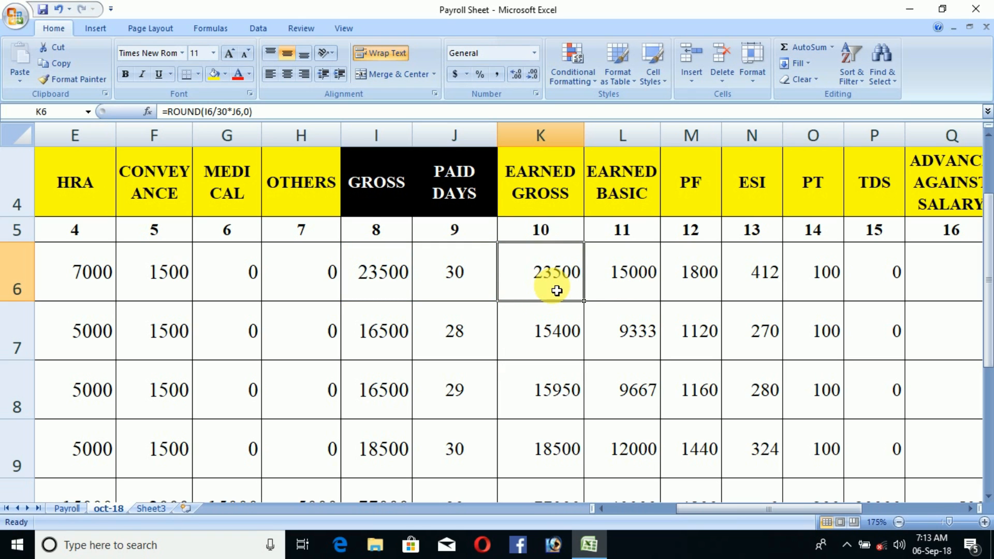
Set the day divisor in the first employee's Earned Gross formula in K6 to 31, giving =ROUND(I6/31*J6,0).
double_click(554, 344)
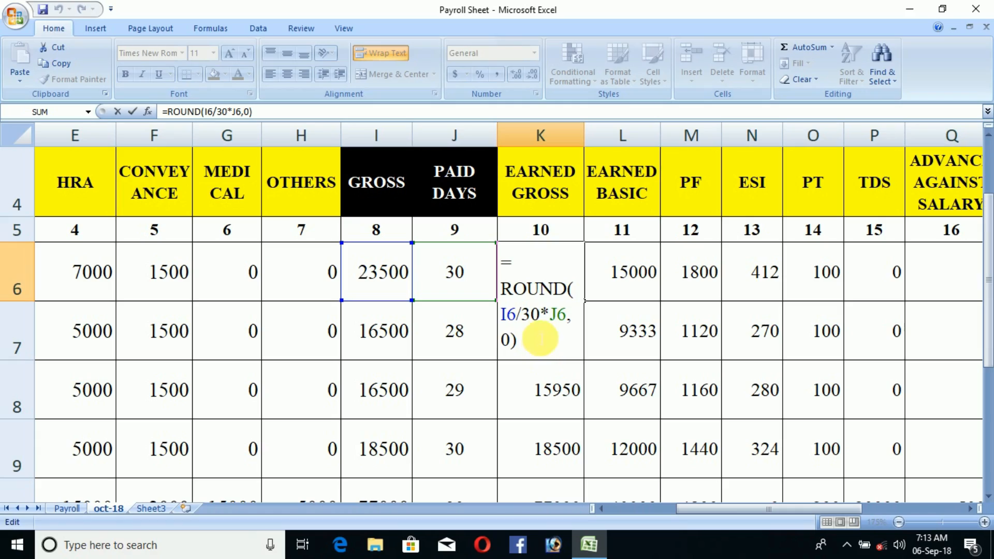
click(540, 316)
key(BackSpace)
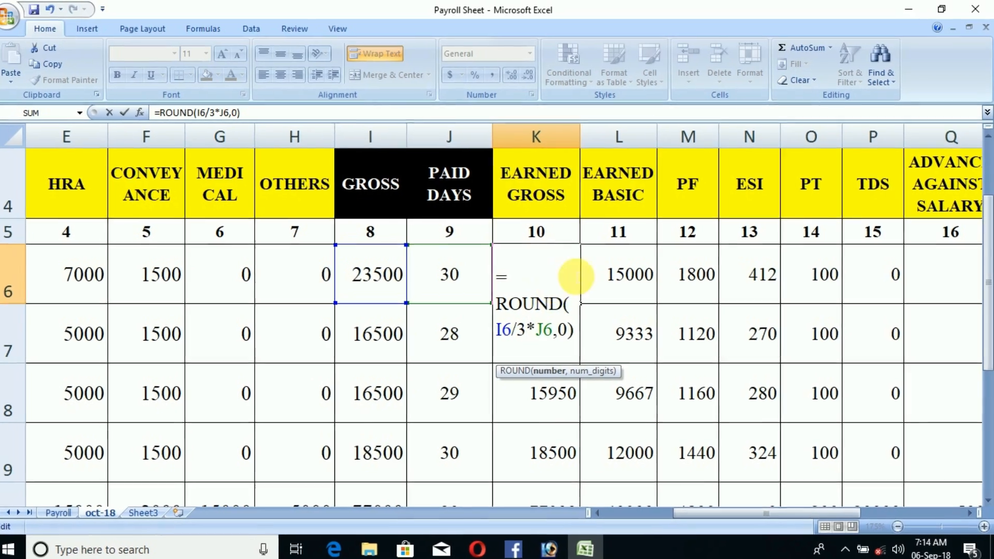
text(1)
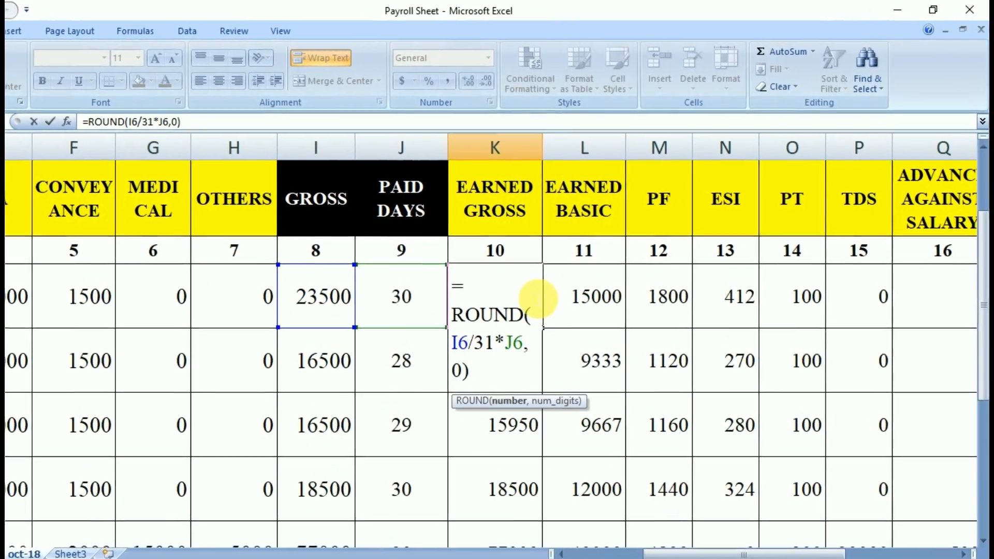
key(Return)
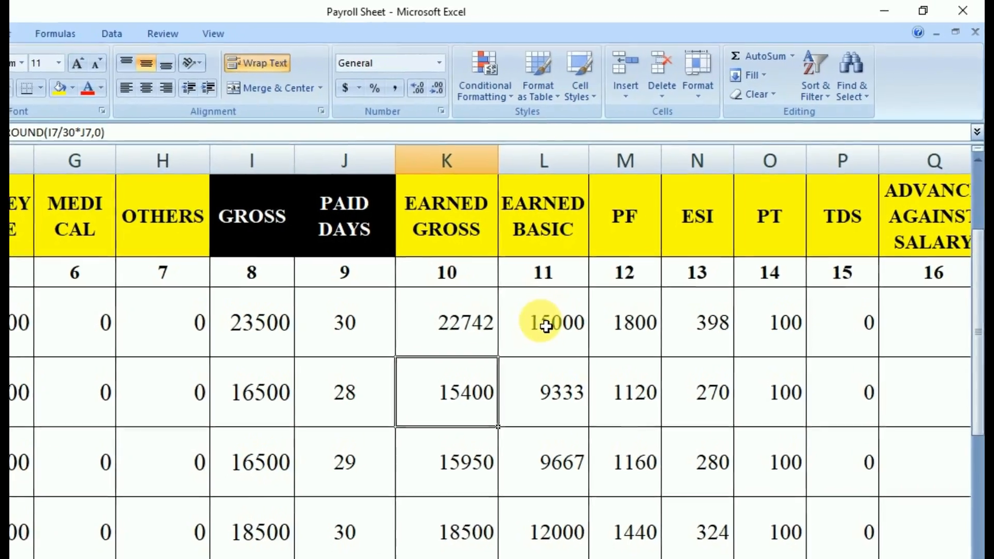
Set the day divisor in the first employee's Earned Basic formula in L6 to 31, giving =ROUND(D6/31*J6,0), and check the PF formula in M6.
click(569, 313)
double_click(569, 313)
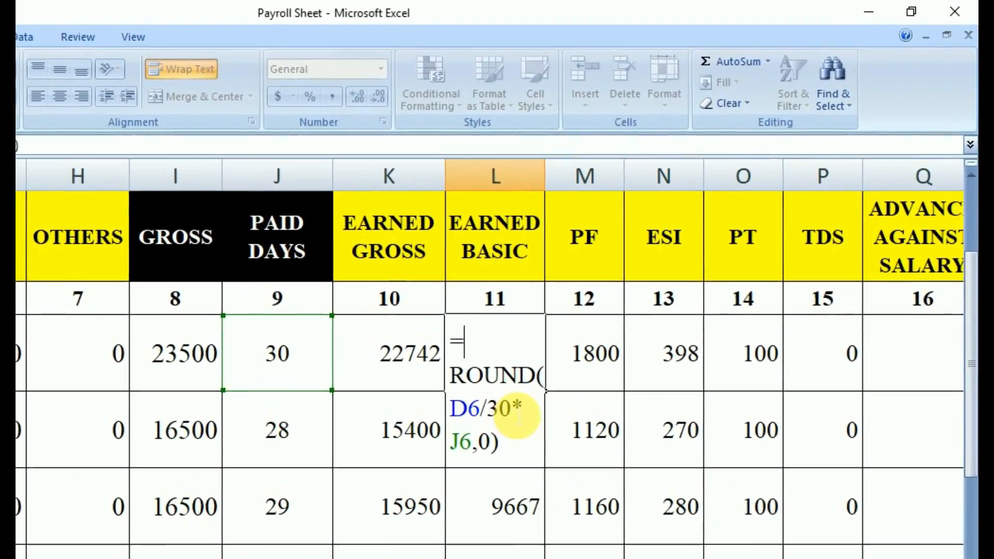
click(537, 390)
key(BackSpace)
text(1)
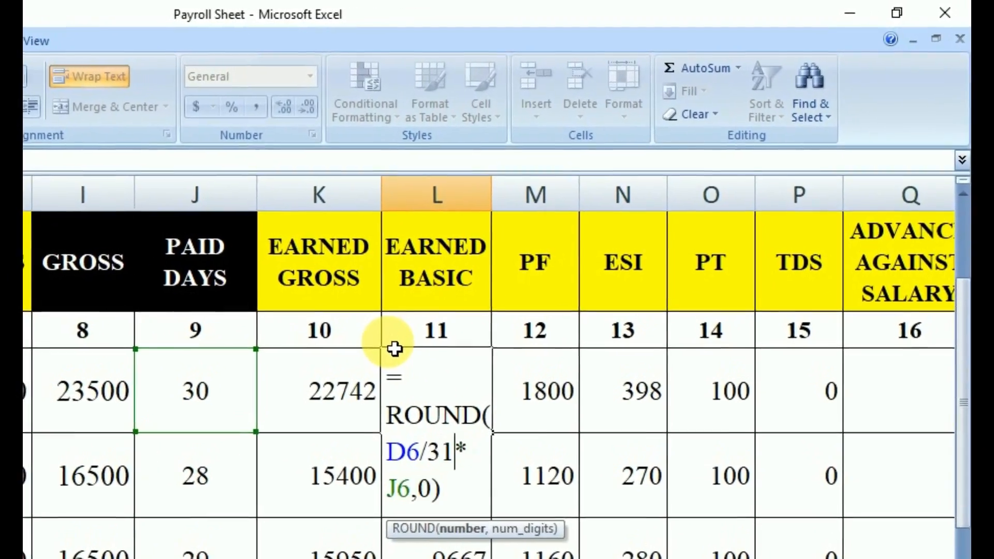
key(Return)
click(429, 427)
click(537, 437)
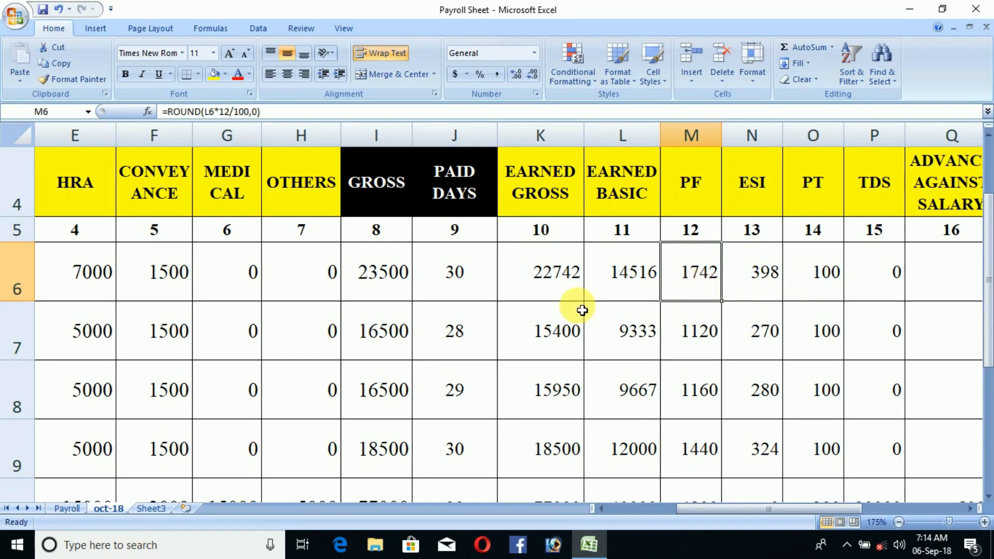
Fill the Earned Gross and Earned Basic formulas in K6:L6 down through row 11 and review the recalculated rows.
drag(555, 271, 601, 282)
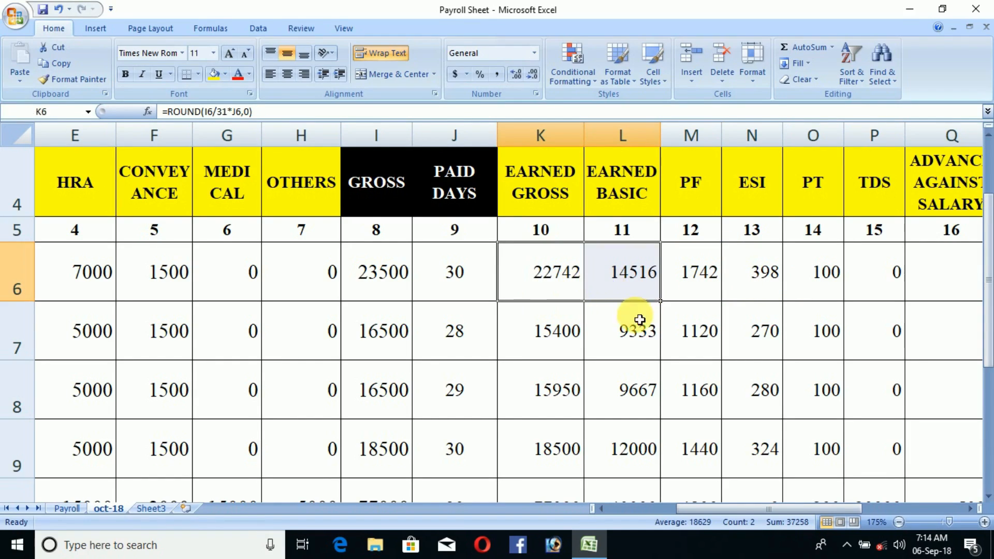
drag(664, 309, 669, 386)
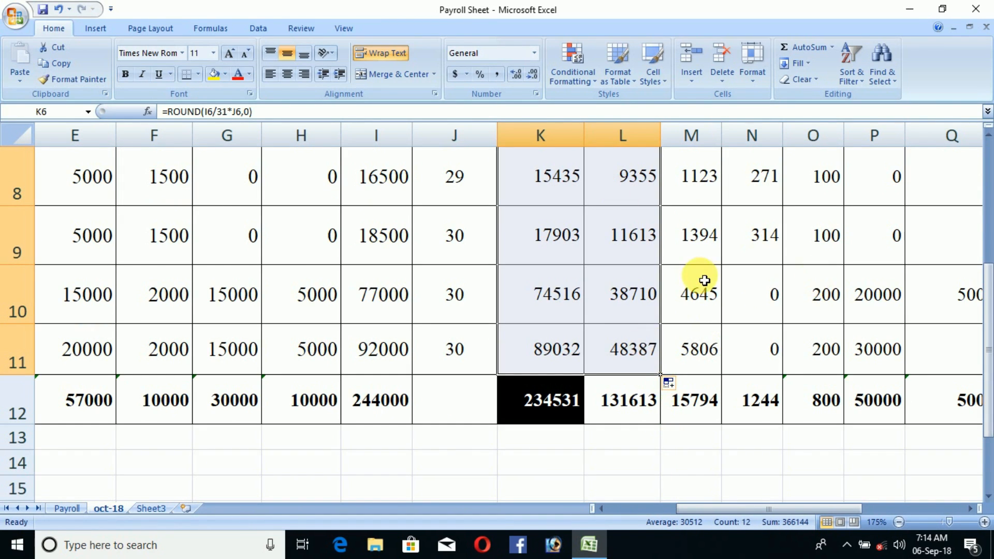
scroll(701, 277, up, 3)
scroll(595, 377, down, 2)
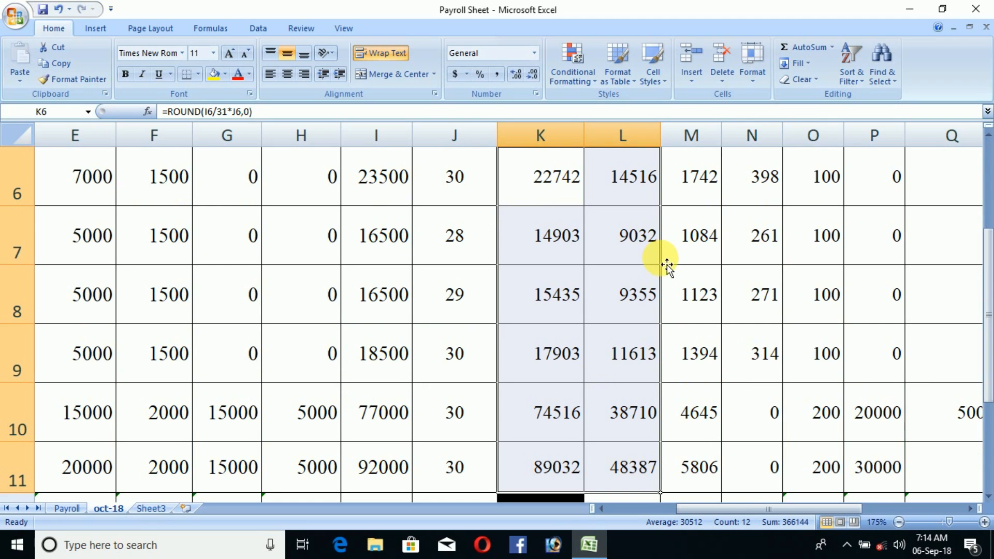
scroll(667, 291, up, 1)
scroll(655, 287, down, 1)
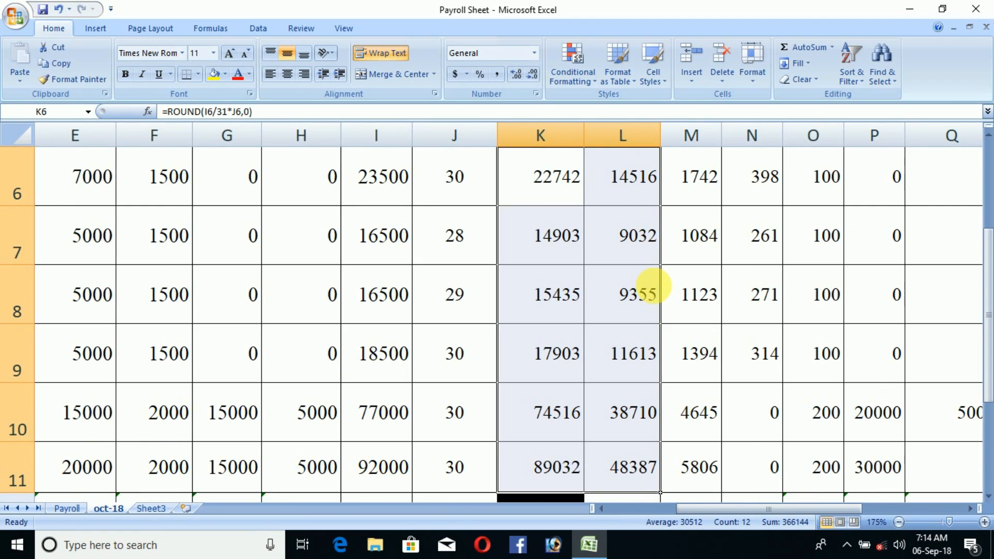
scroll(658, 291, down, 3)
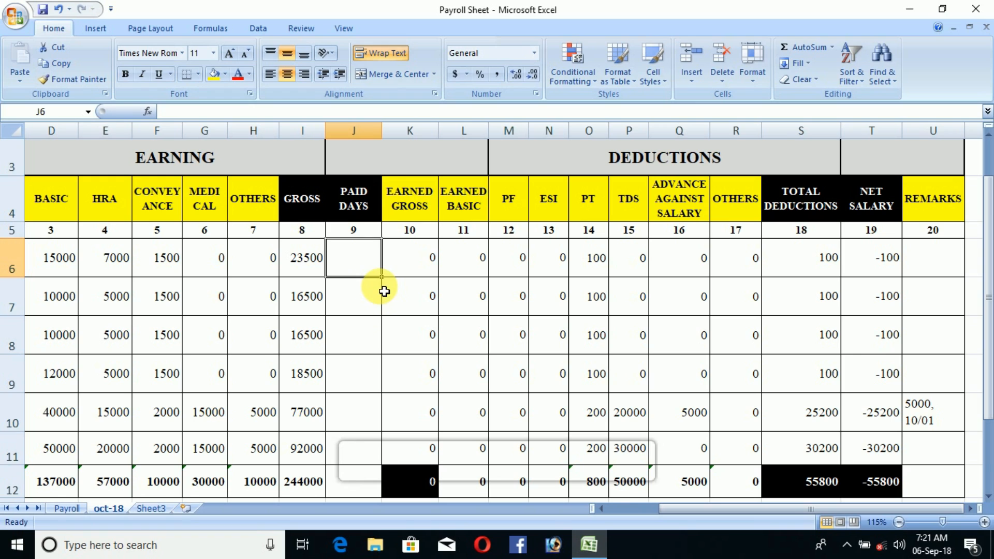
Enter the six employees' October paid days in J6:J11 as 31, 30, 29, 31, 31 and 31.
click(372, 301)
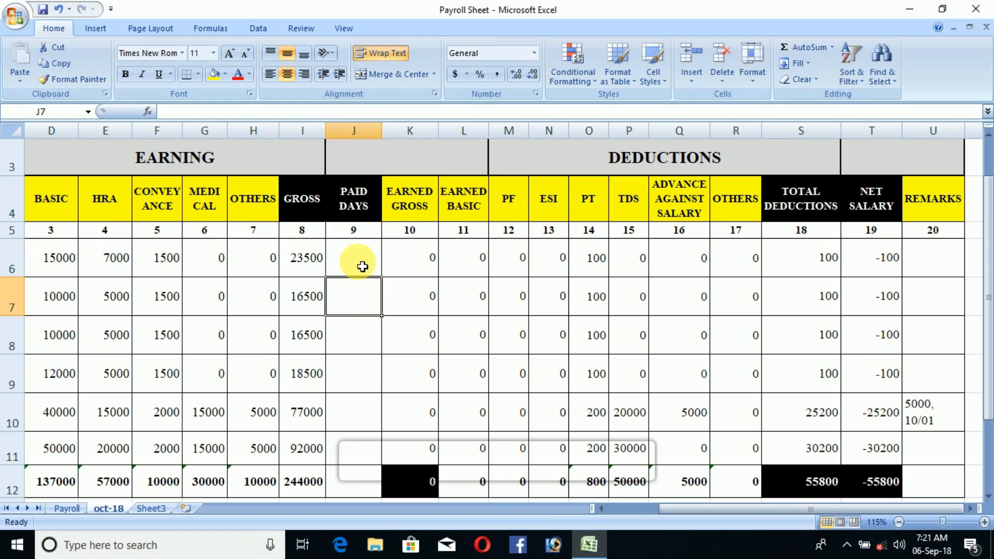
click(361, 265)
text(31)
key(Return)
text(30)
key(Return)
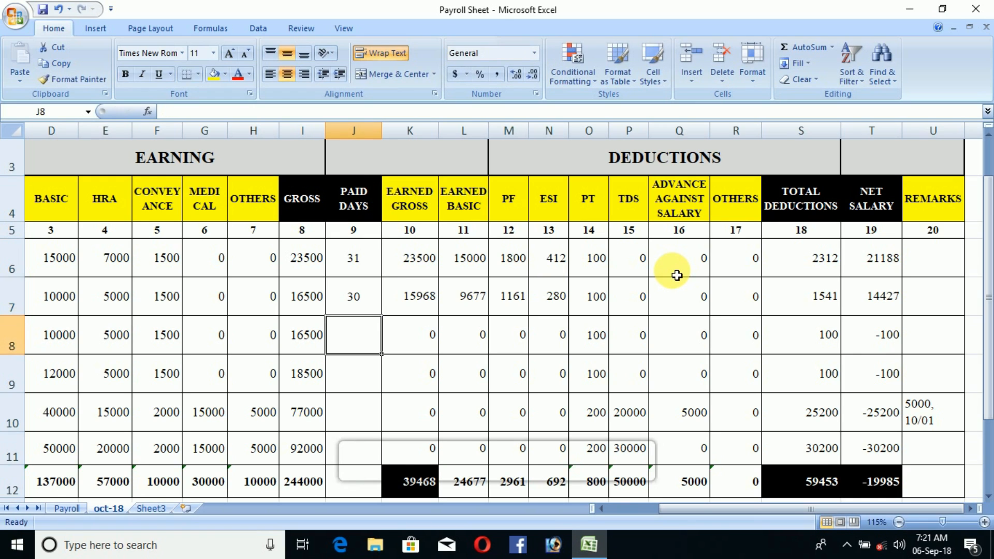
text(29)
key(Return)
text(31)
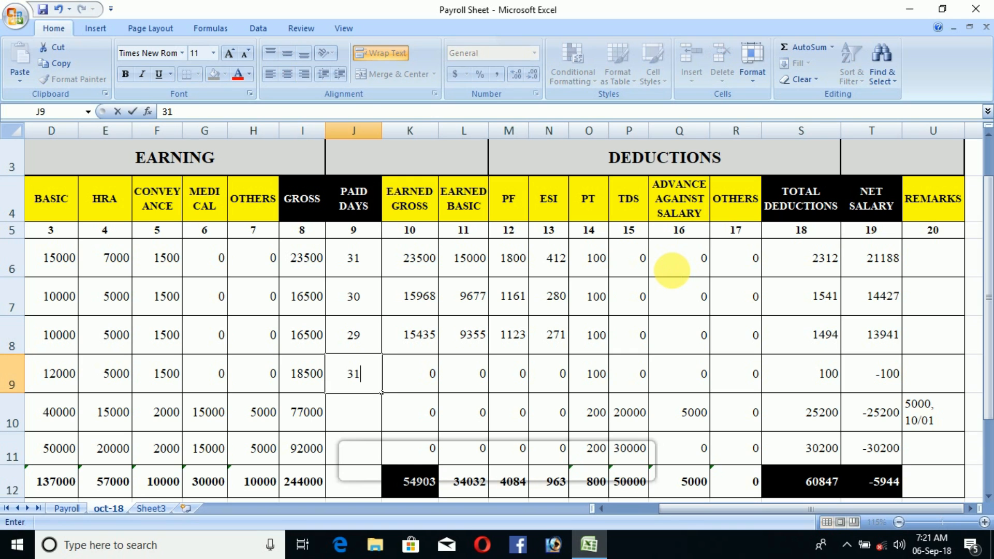
key(Return)
text(31)
key(Return)
text(31)
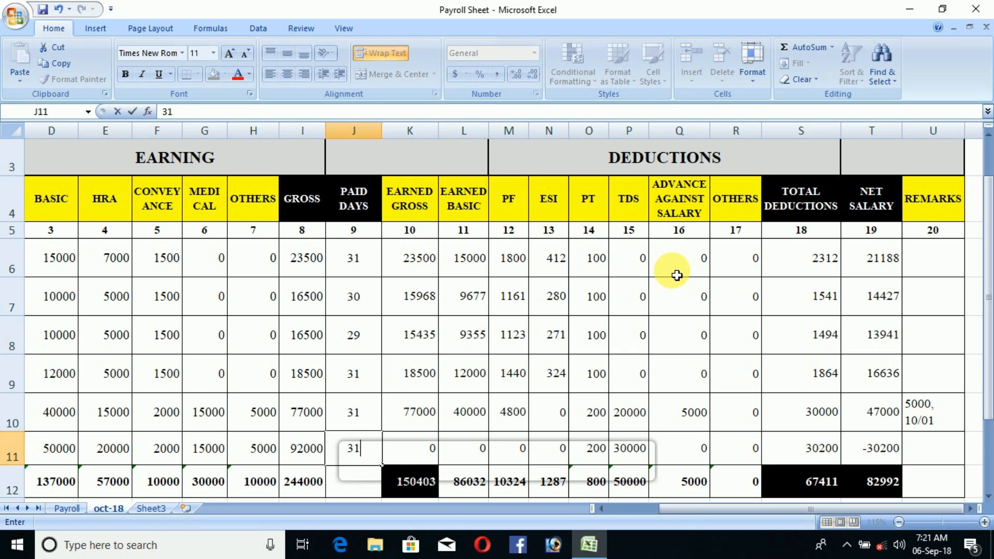
key(Return)
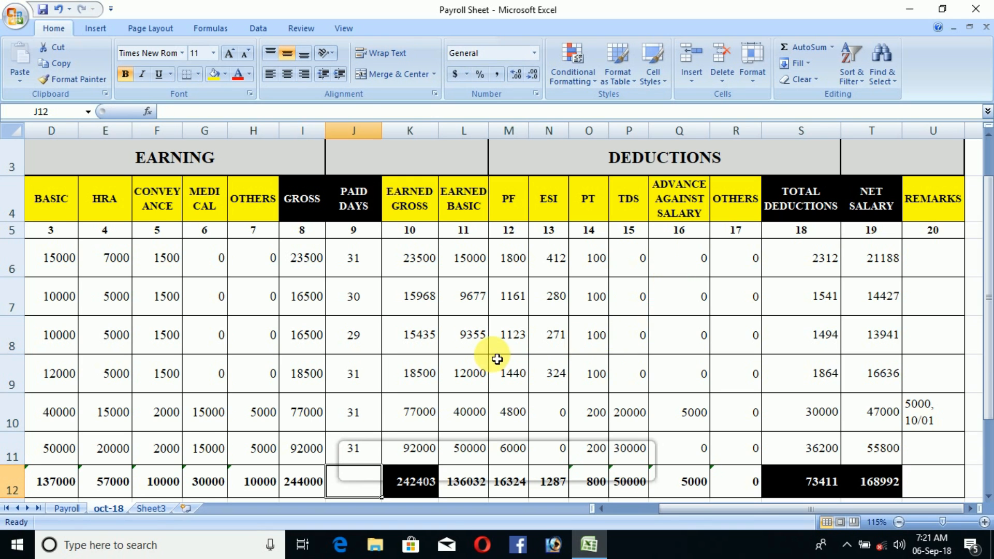
scroll(497, 352, down, 2)
scroll(393, 344, up, 2)
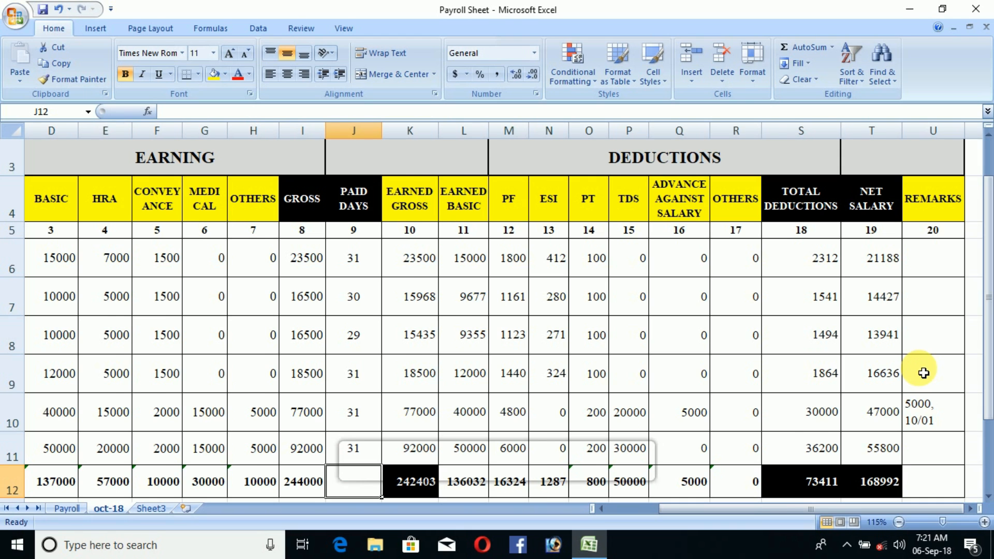
scroll(392, 348, down, 2)
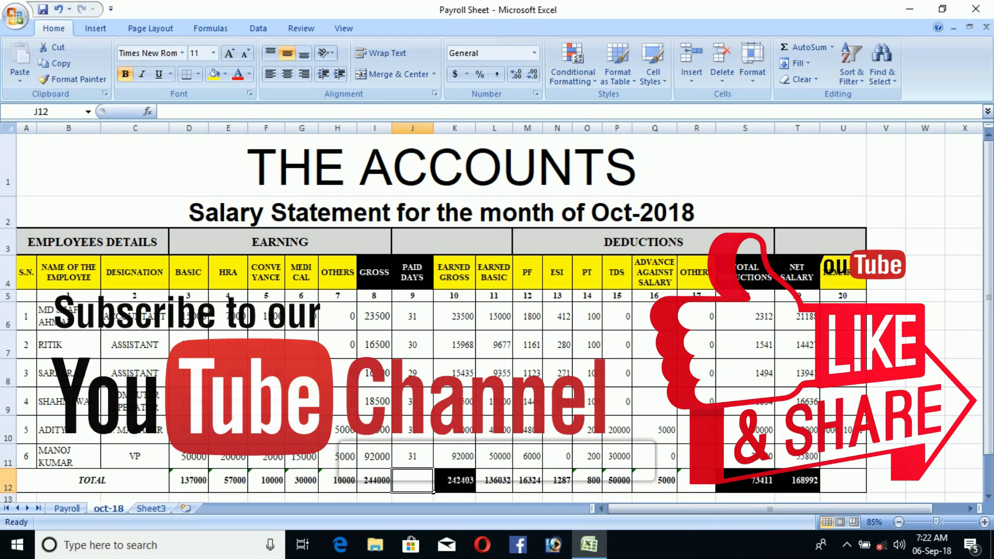